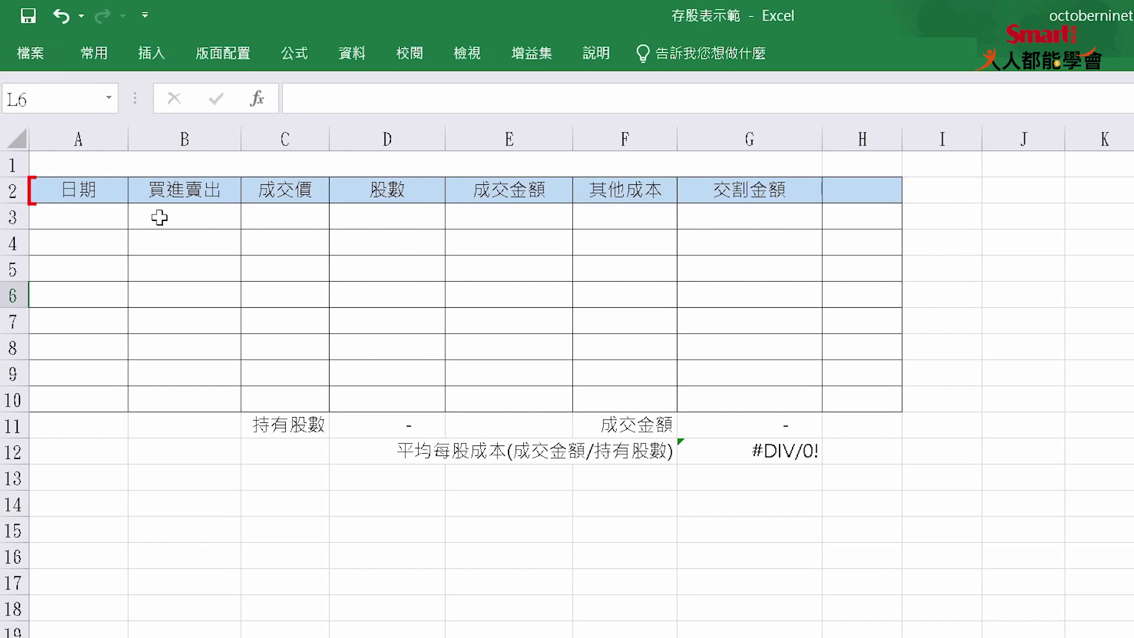
- Go through the header cells of row 2, from 日期 in A2 to 交割金額 in G2
click(94, 195)
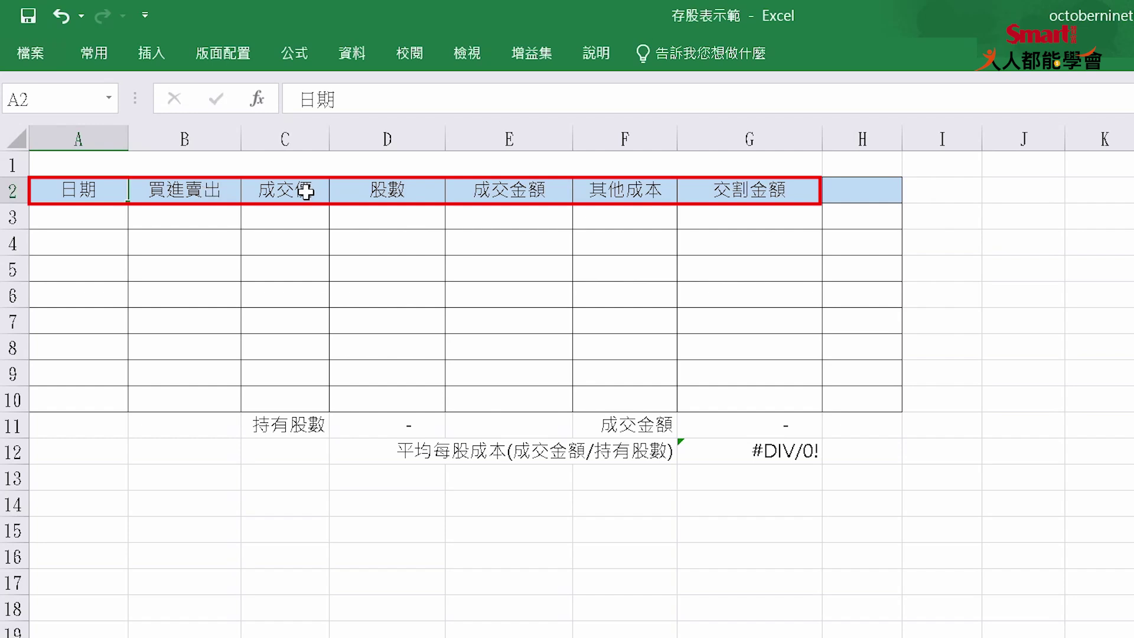
key(Tab)
key(Tab)
key(Tab)
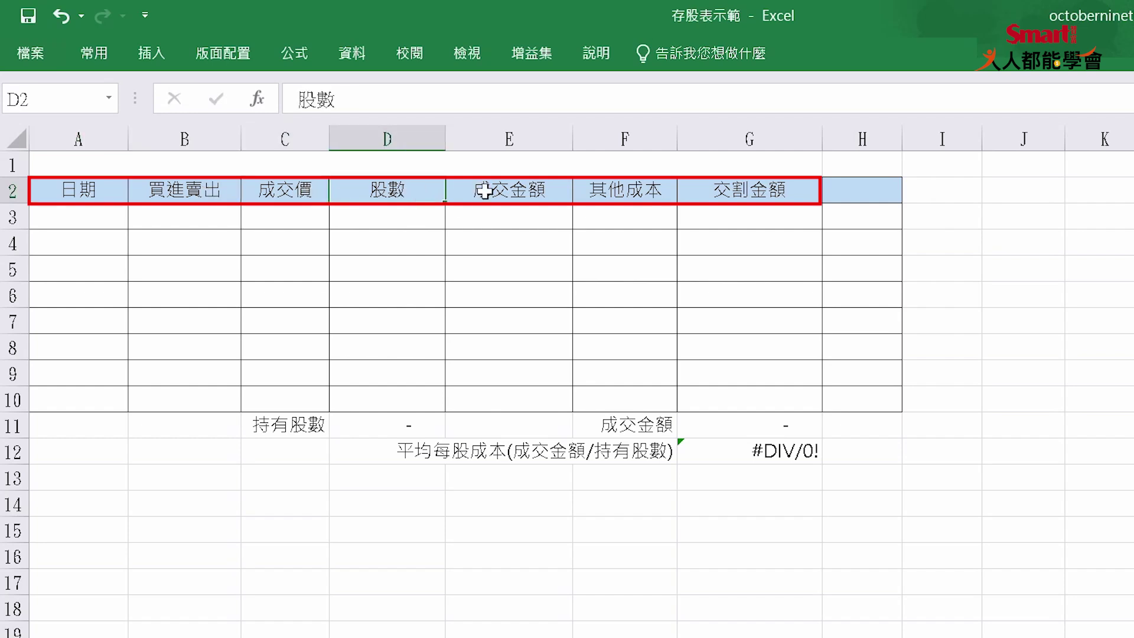
key(Tab)
key(Tab)
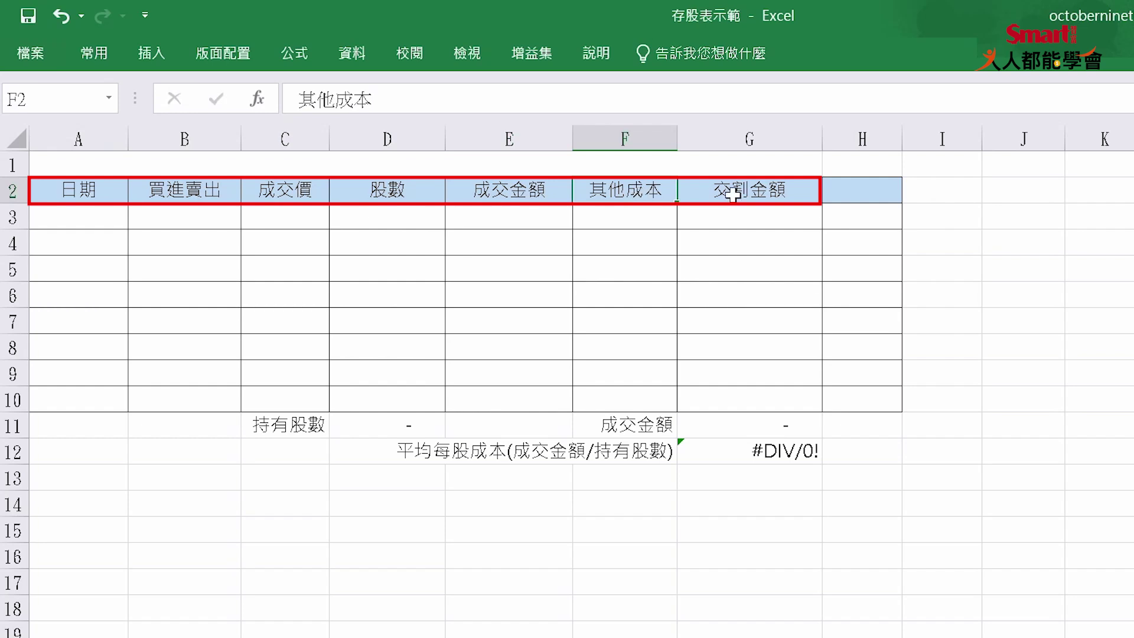
key(Tab)
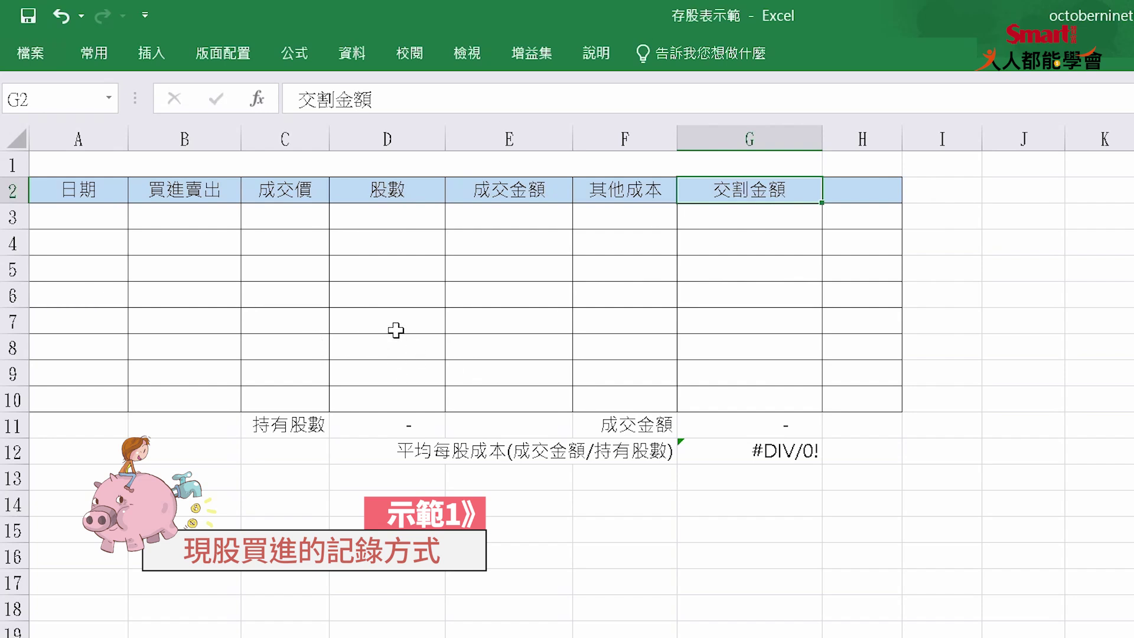
- Enter the title 0056元大高股息 in the merged cell A1 above the table headers
click(431, 169)
double_click(431, 170)
text(0656元)
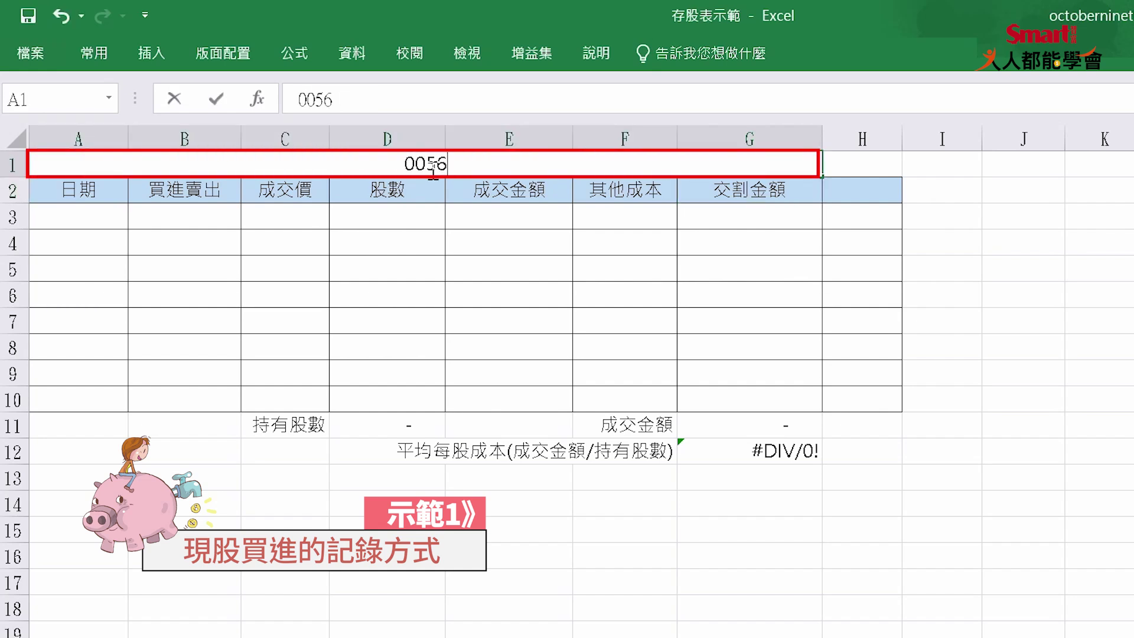
text(大高股息)
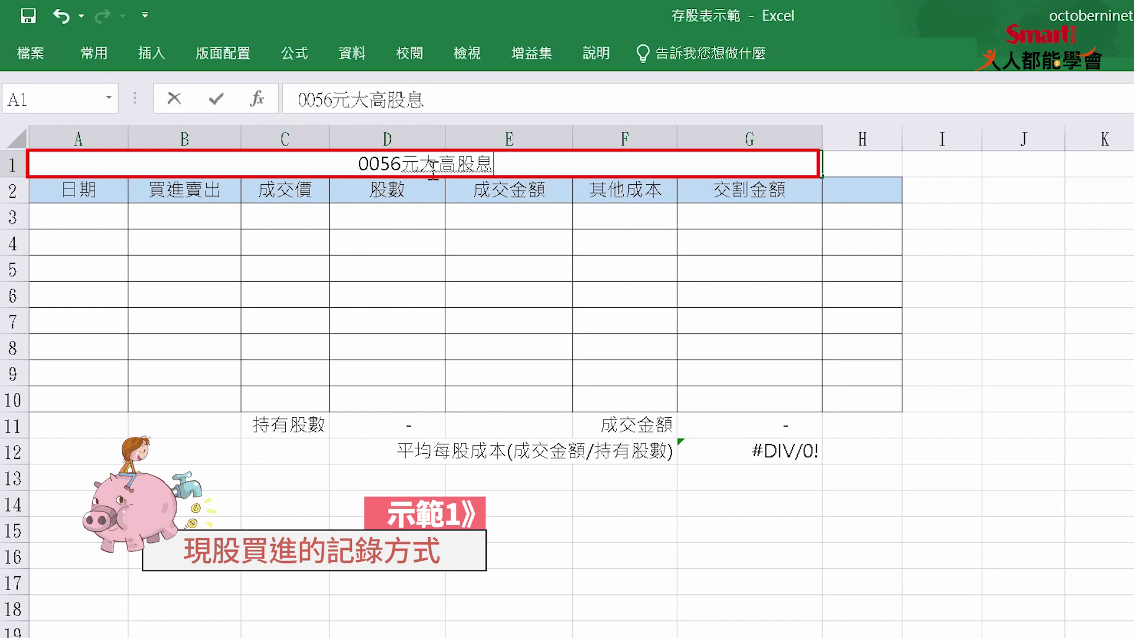
key(Return)
click(431, 169)
- Enter the date 2021/6/6 for the first transaction in A3
click(100, 216)
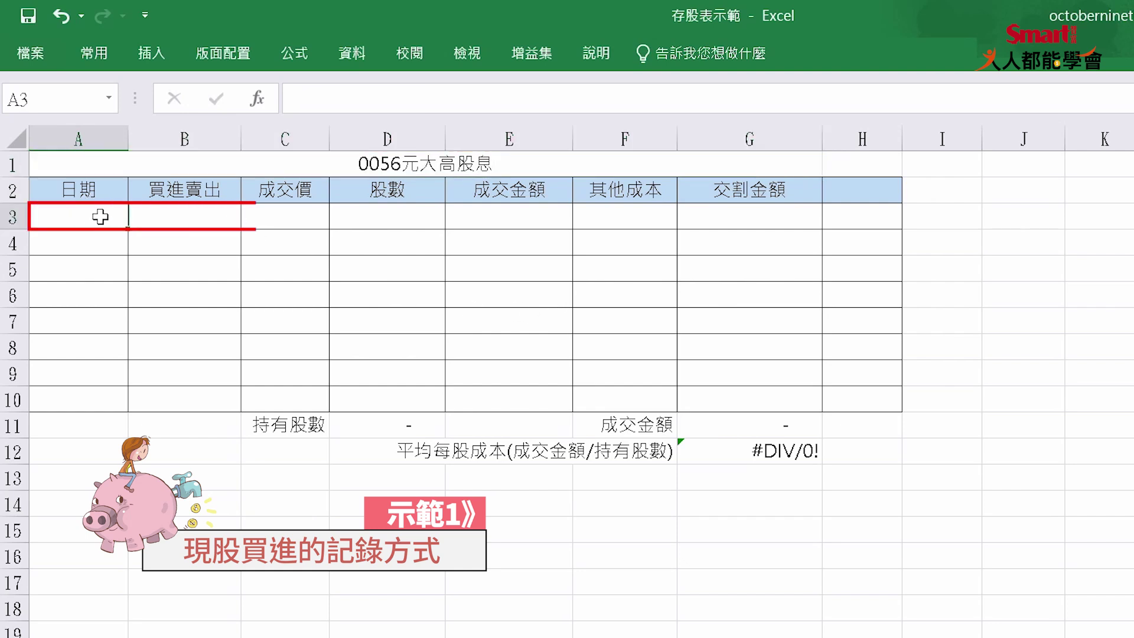
text(2021/06)
key(Return)
- Enter 現股買進 as the transaction type in B3
key(Up)
key(Right)
text(vu04ej3)
key(BackSpace)
key(BackSpace)
key(BackSpace)
key(BackSpace)
key(BackSpace)
key(BackSpace)
key(BackSpace)
text(現股ㄇㄞ)
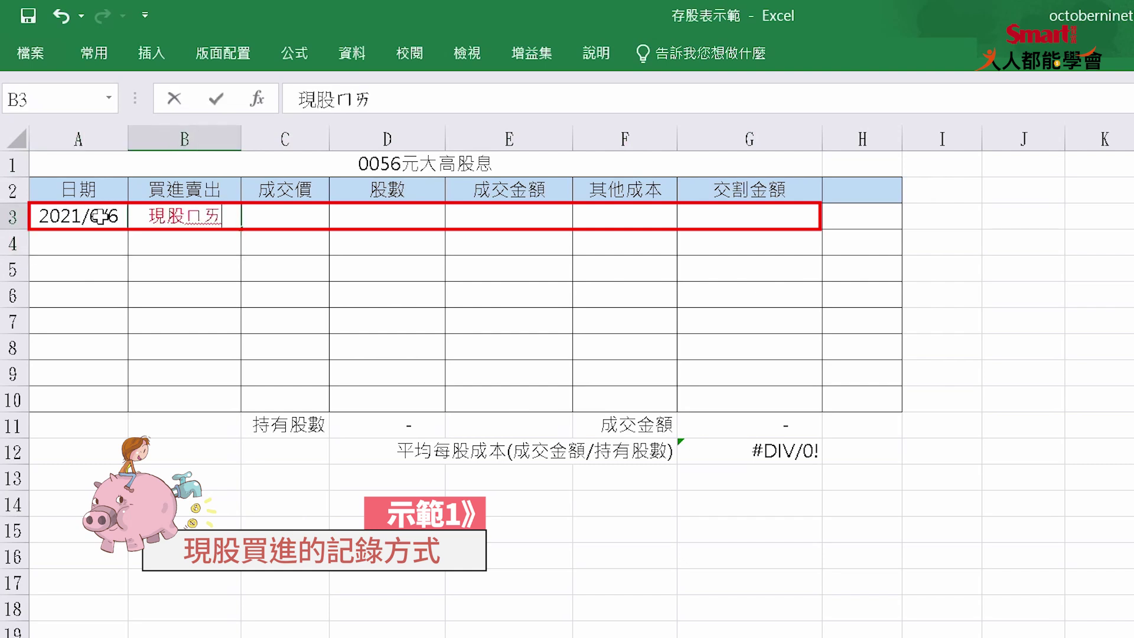
text(買進)
key(Return)
- Enter the transaction price 30 in C3 and the share count 1000 in D3
key(Right)
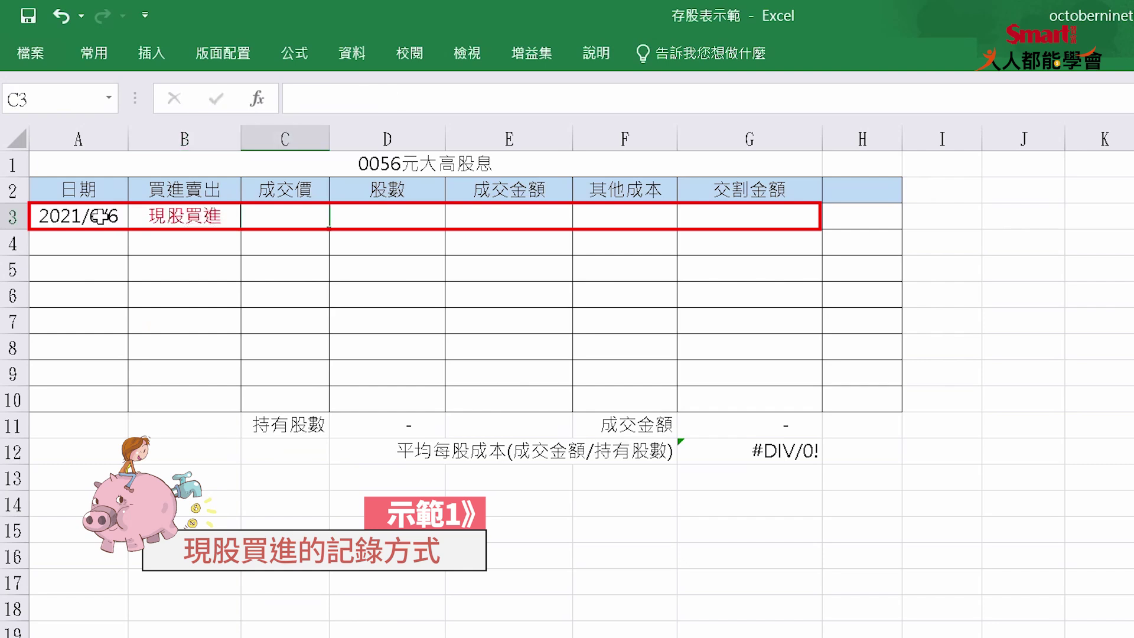
text(30)
key(Return)
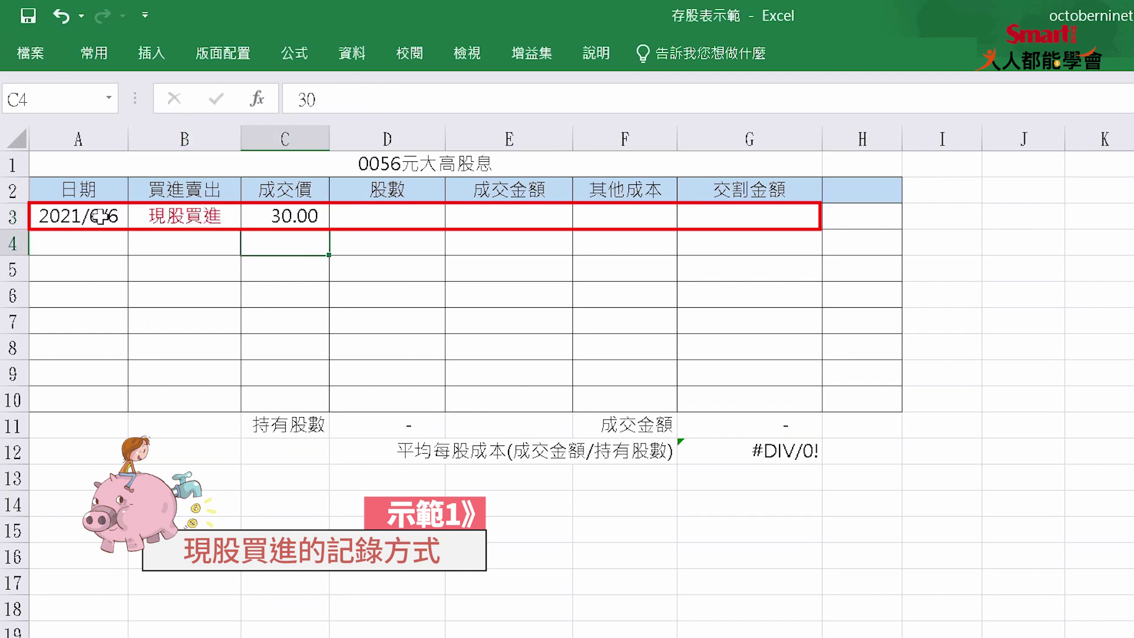
key(Up)
key(Right)
text(1000)
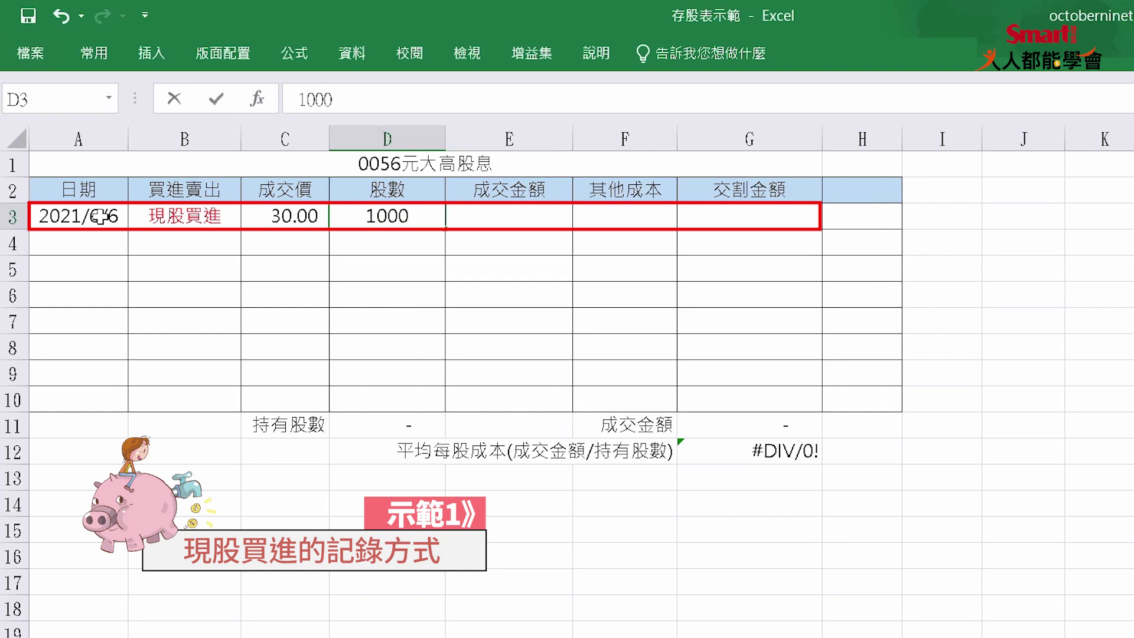
key(Return)
- Enter the transaction amount 30000 in E3 and the other costs 42 in F3
key(Right)
key(Up)
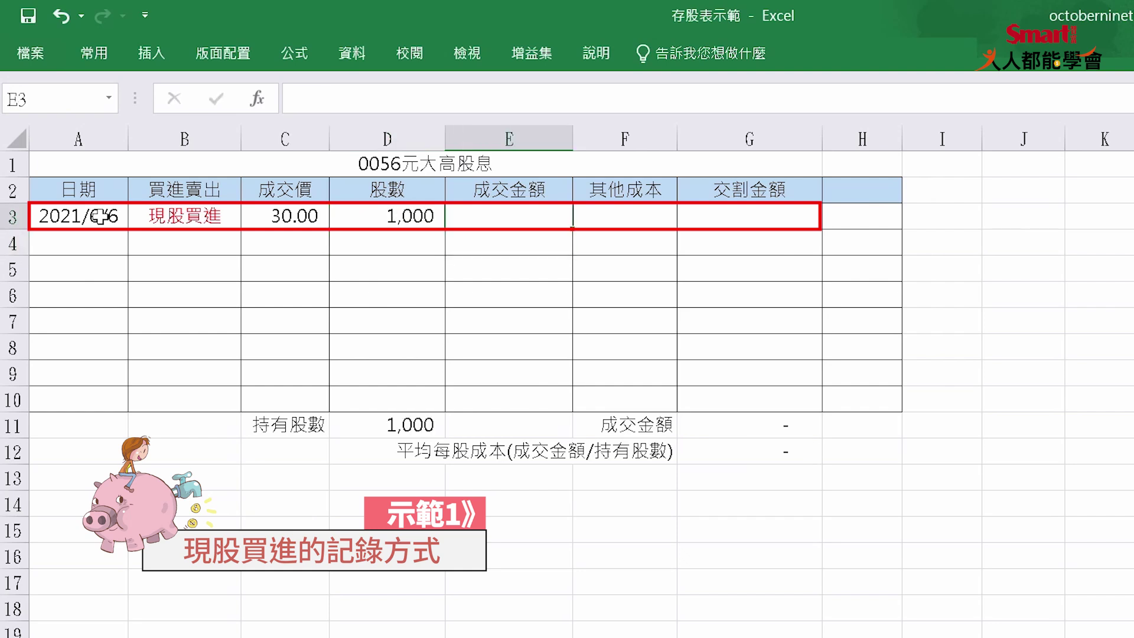
text(30000)
key(Return)
key(Right)
key(Up)
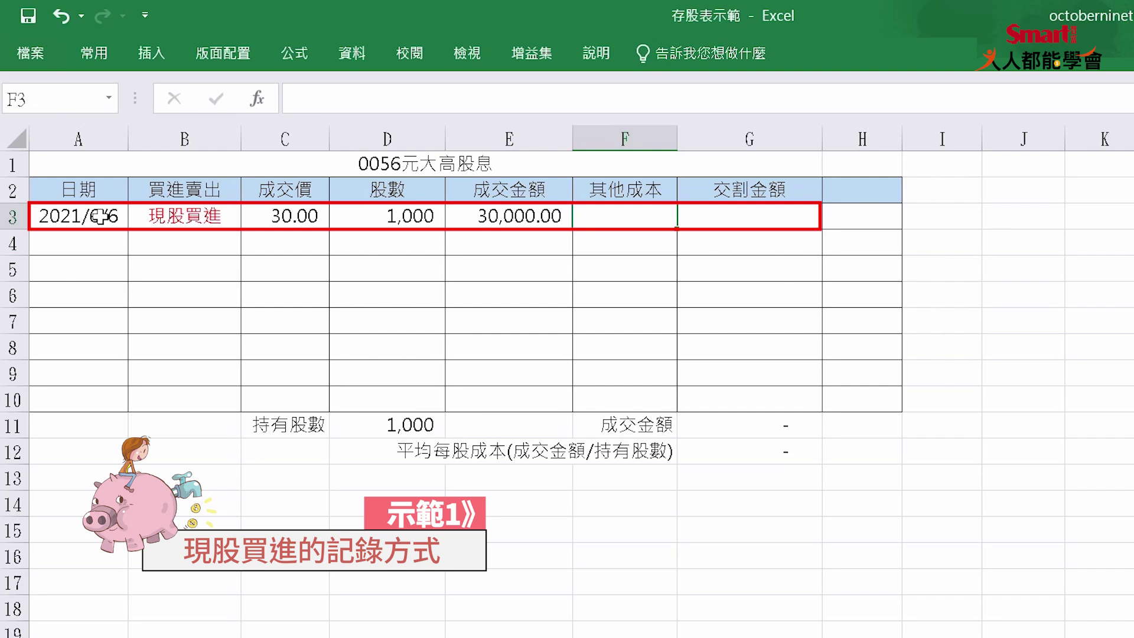
text(42)
key(Return)
- Enter the settlement amount -30042 for the purchase in G3
key(Up)
key(Right)
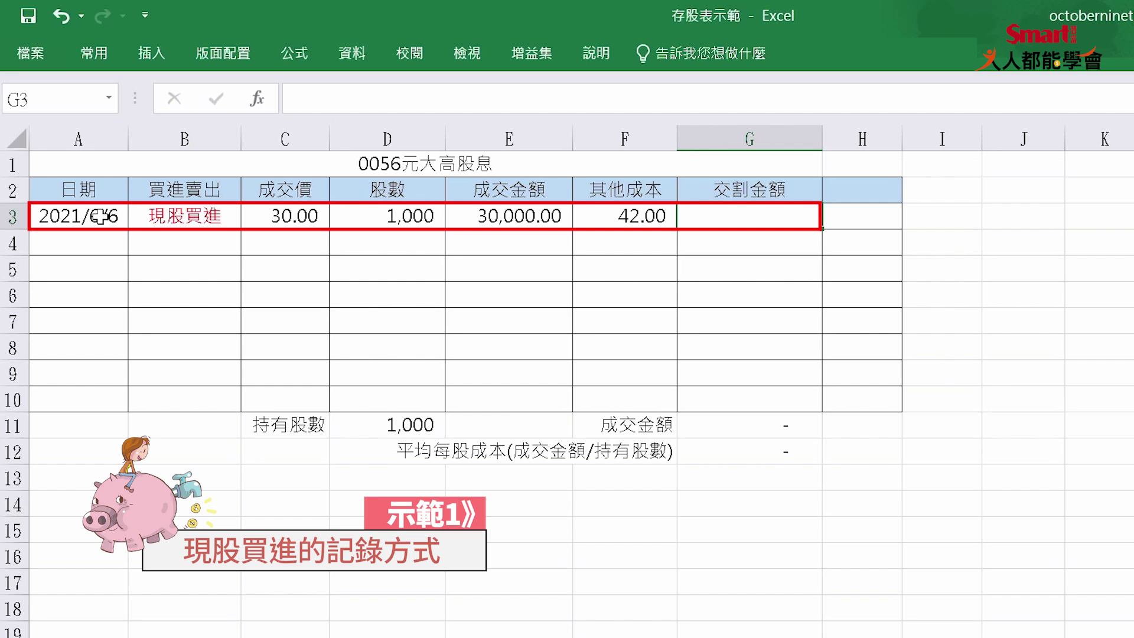
text(-30042)
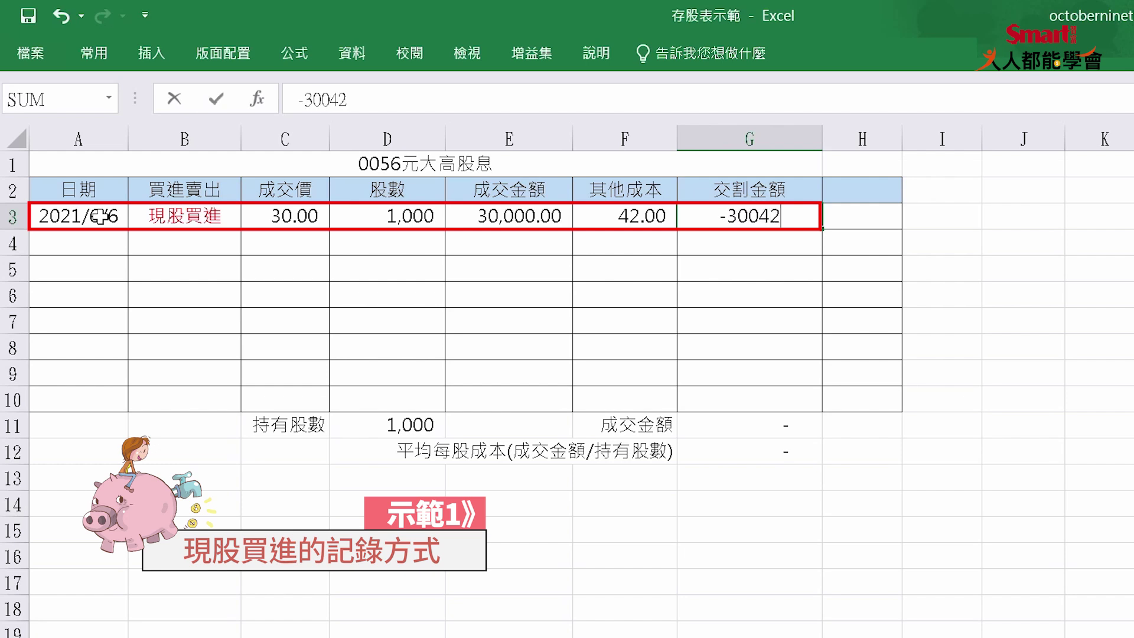
key(Return)
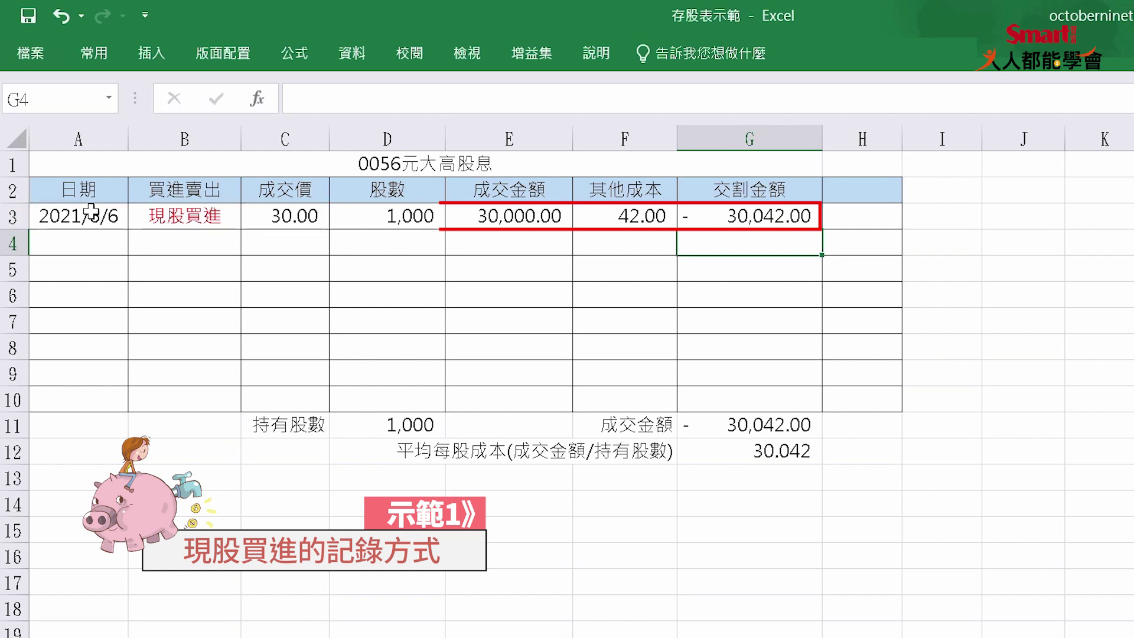
- Extend the 持有股數 total in D11 to =SUM(D3:D10) so it covers all transaction rows
click(421, 426)
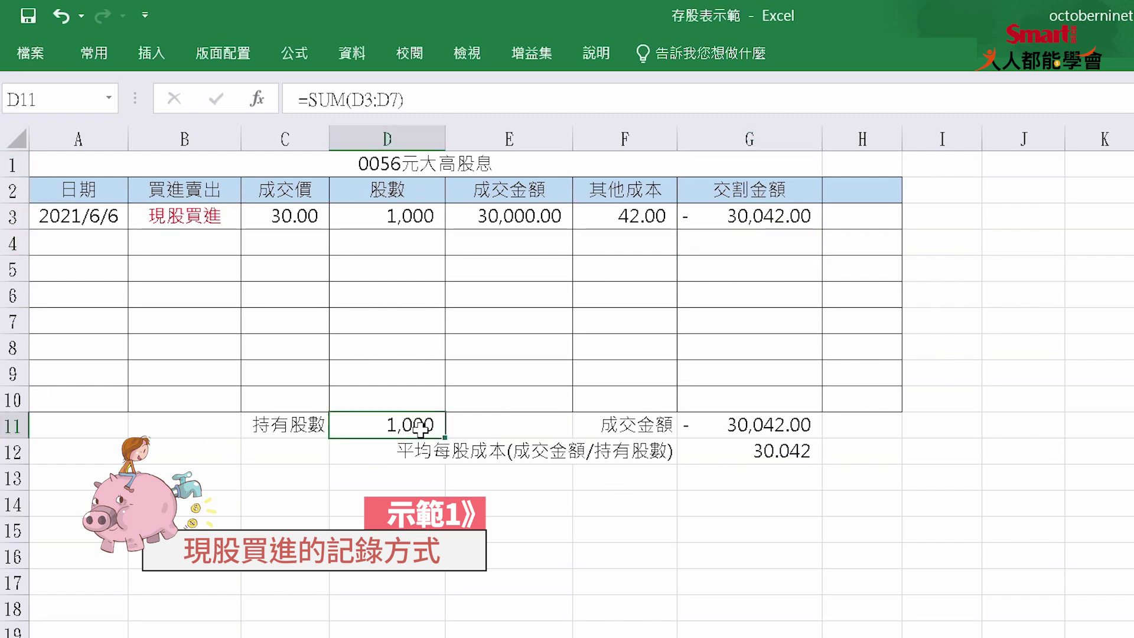
click(384, 102)
drag(446, 333, 447, 403)
key(Return)
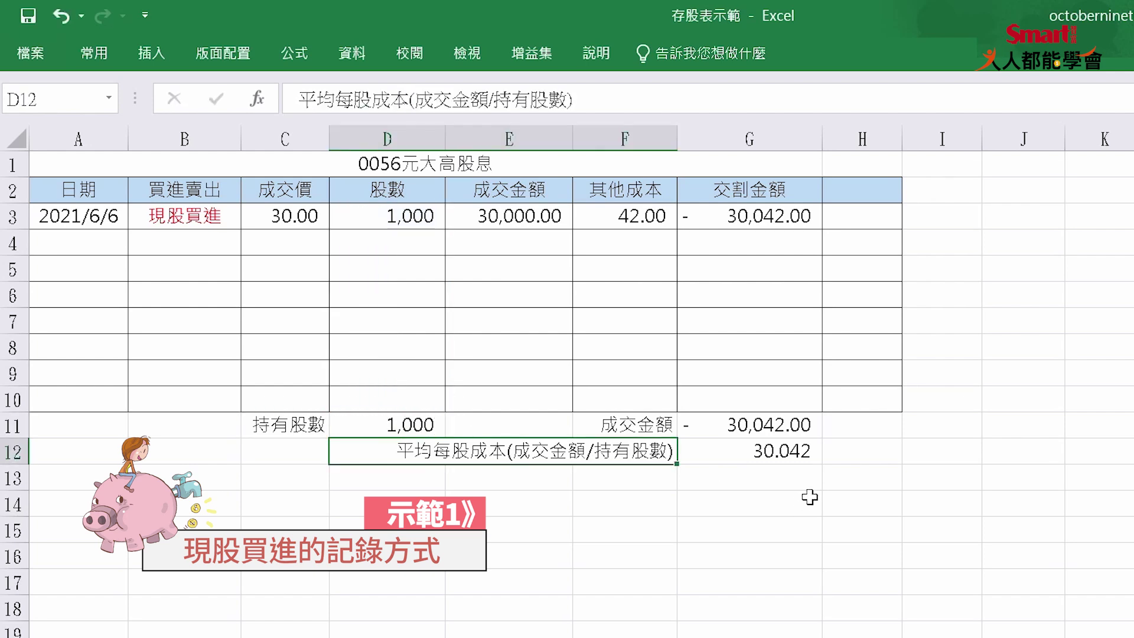
- Examine the formulas behind the 成交金額 total in G11, the 持有股數 total in D11 and the average cost per share in G12
click(774, 428)
click(389, 99)
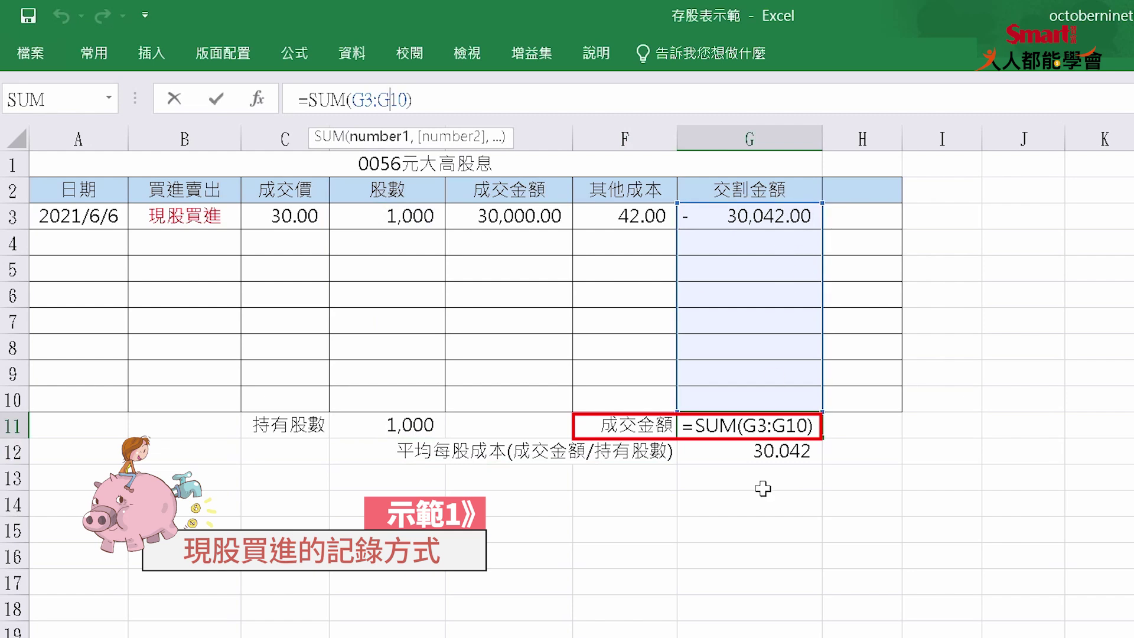
key(Escape)
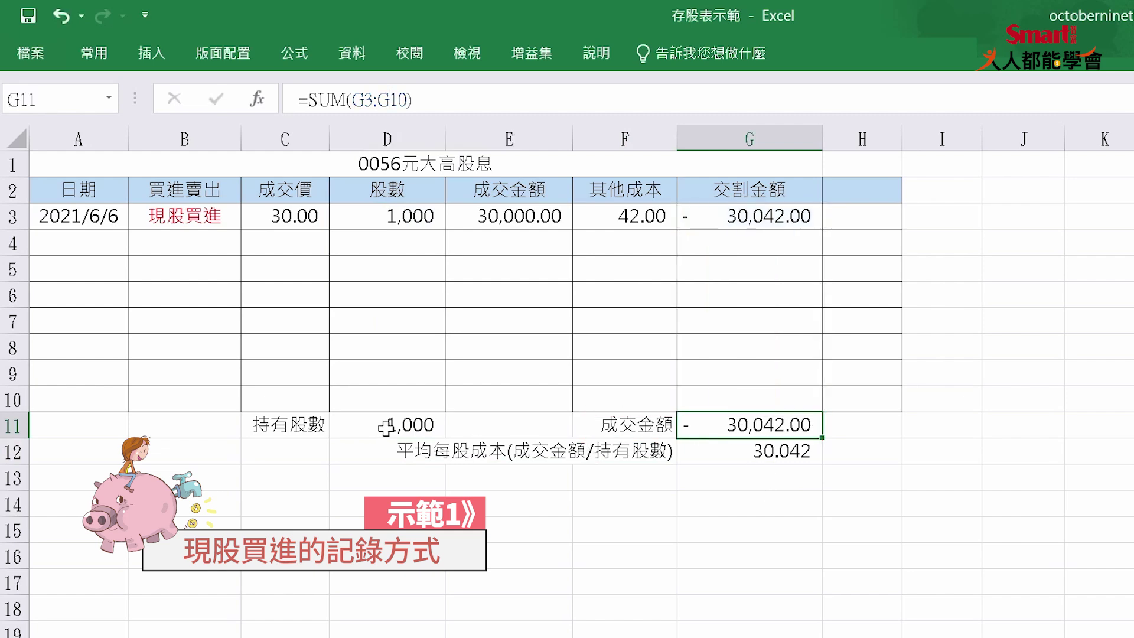
click(392, 423)
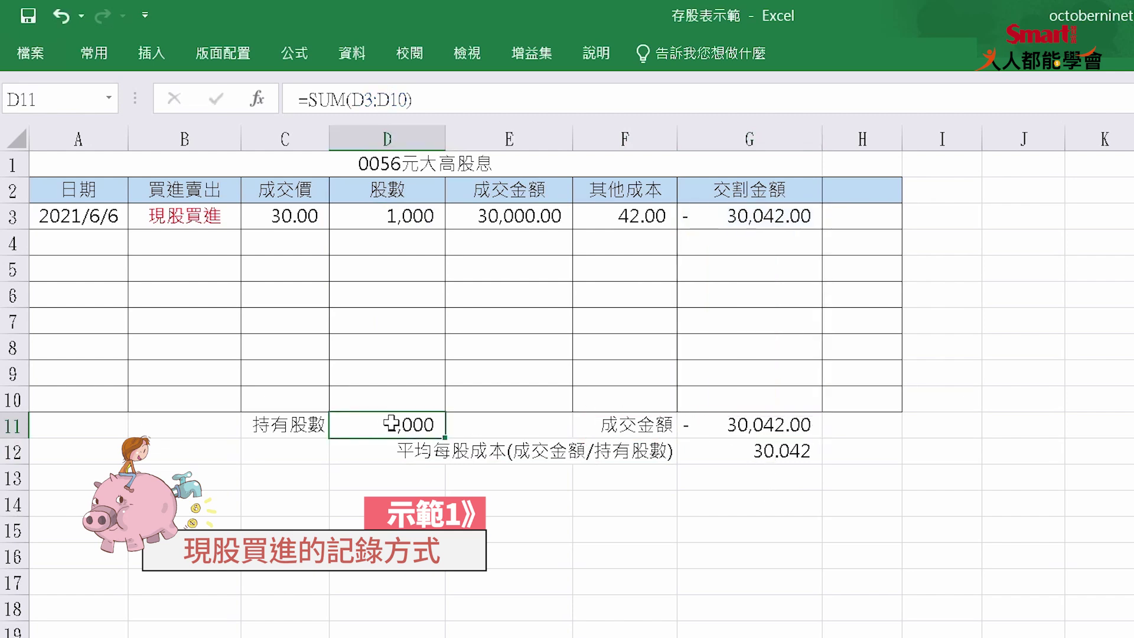
click(799, 423)
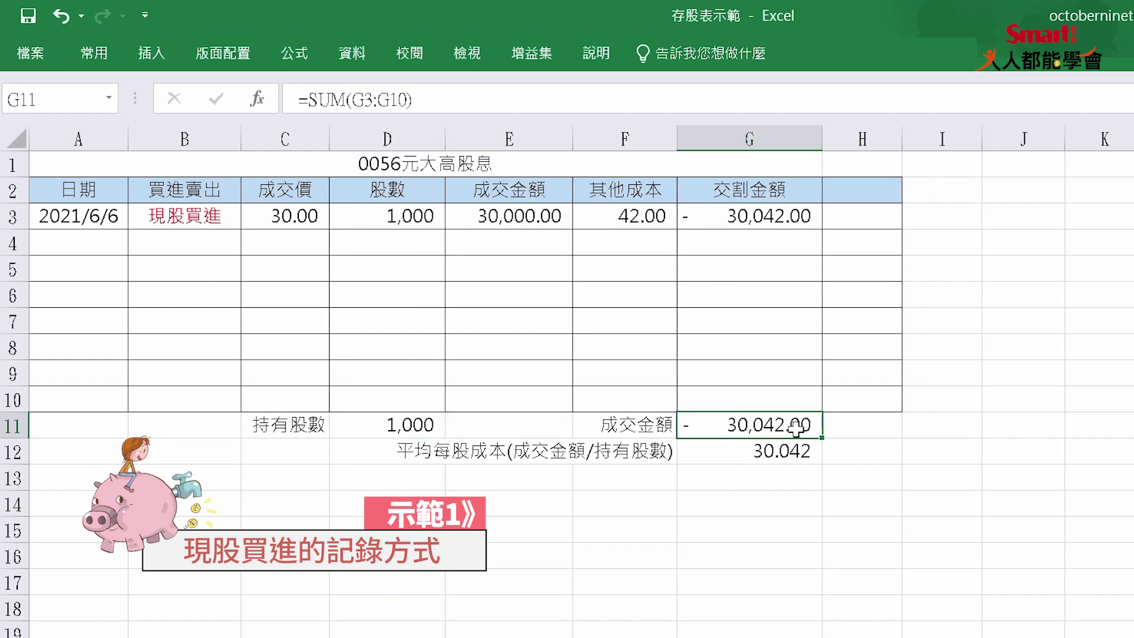
click(553, 455)
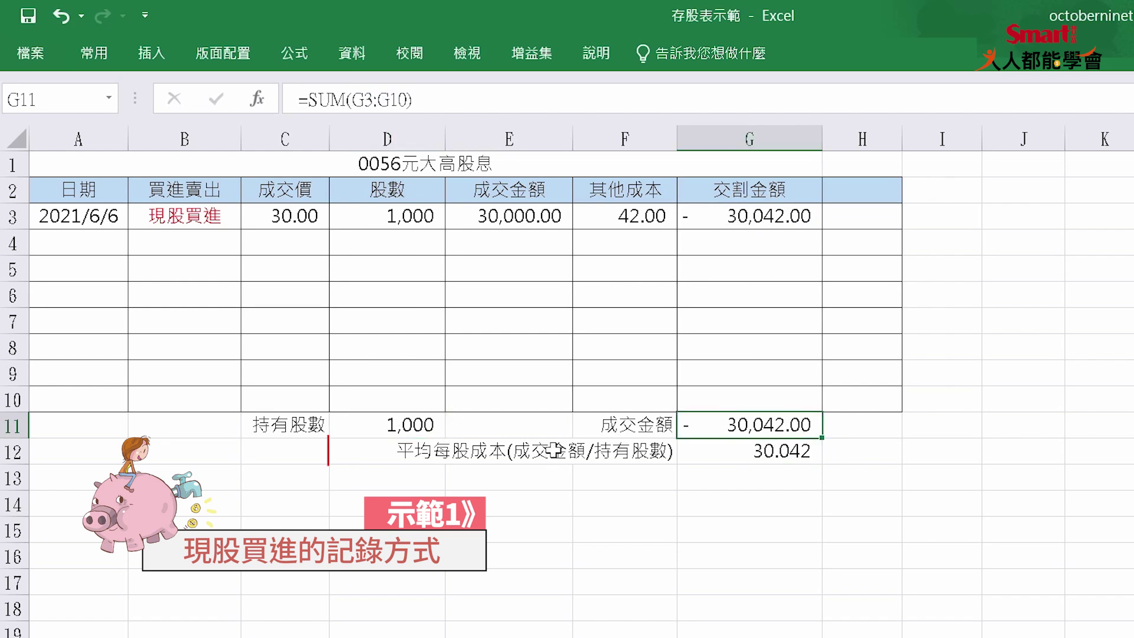
click(759, 454)
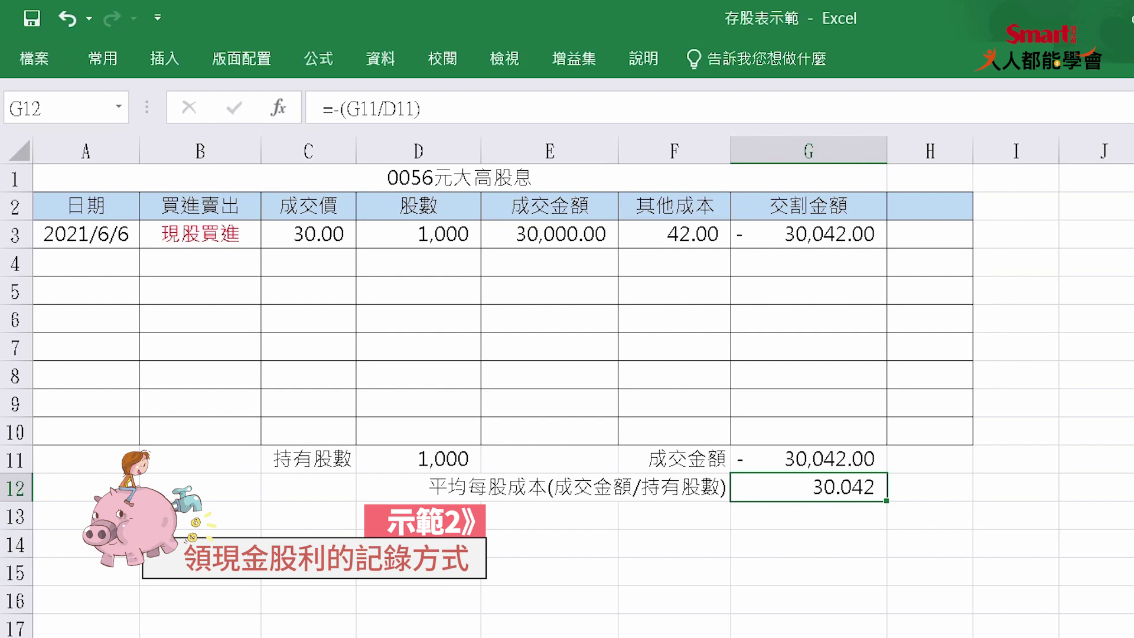
- Enter the date 2021/8/31 for the second record in A4
click(83, 258)
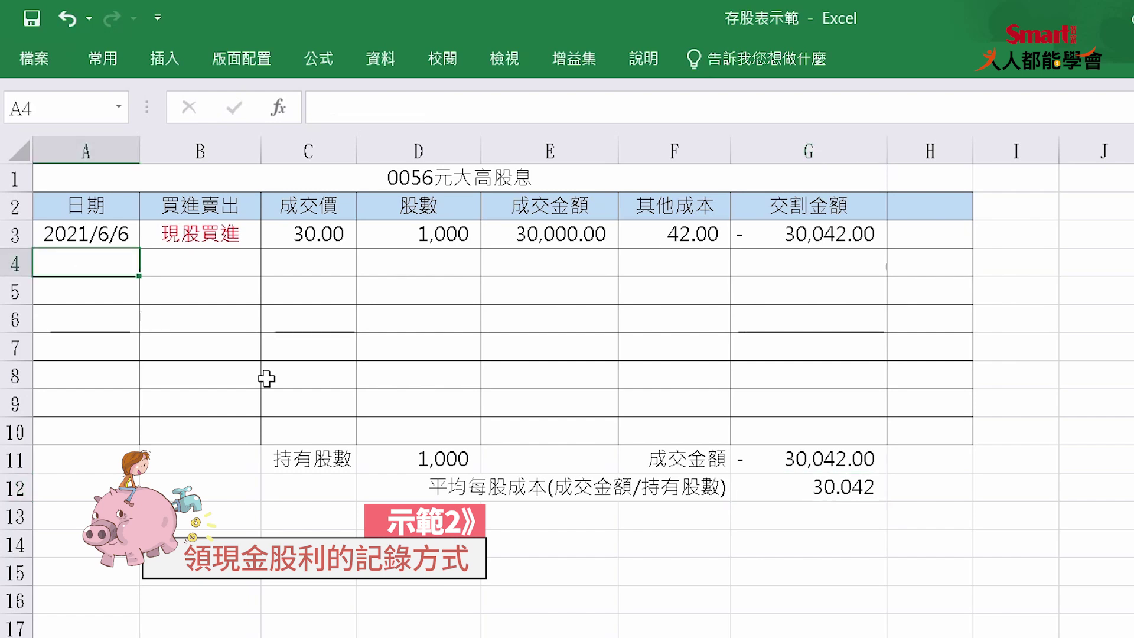
text(20)
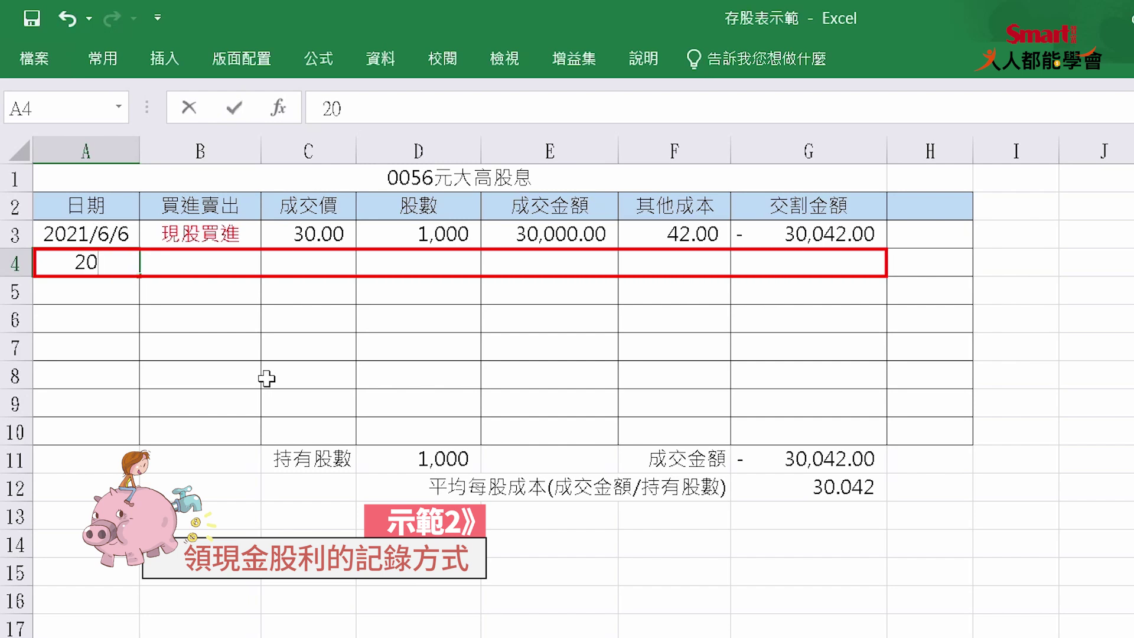
text(21/)
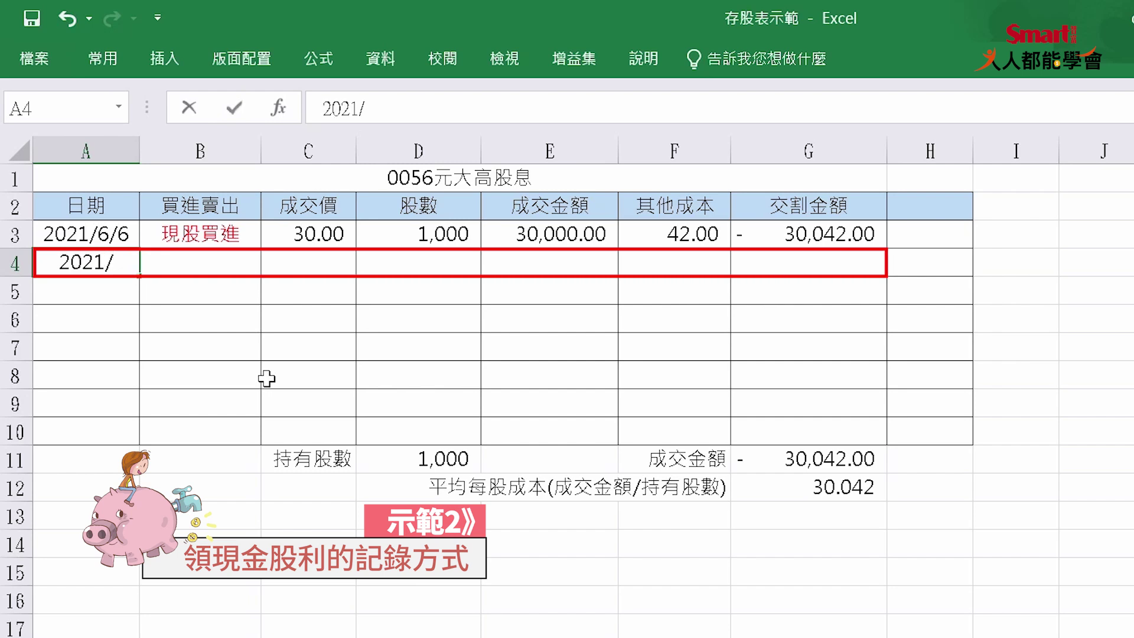
text(8/31)
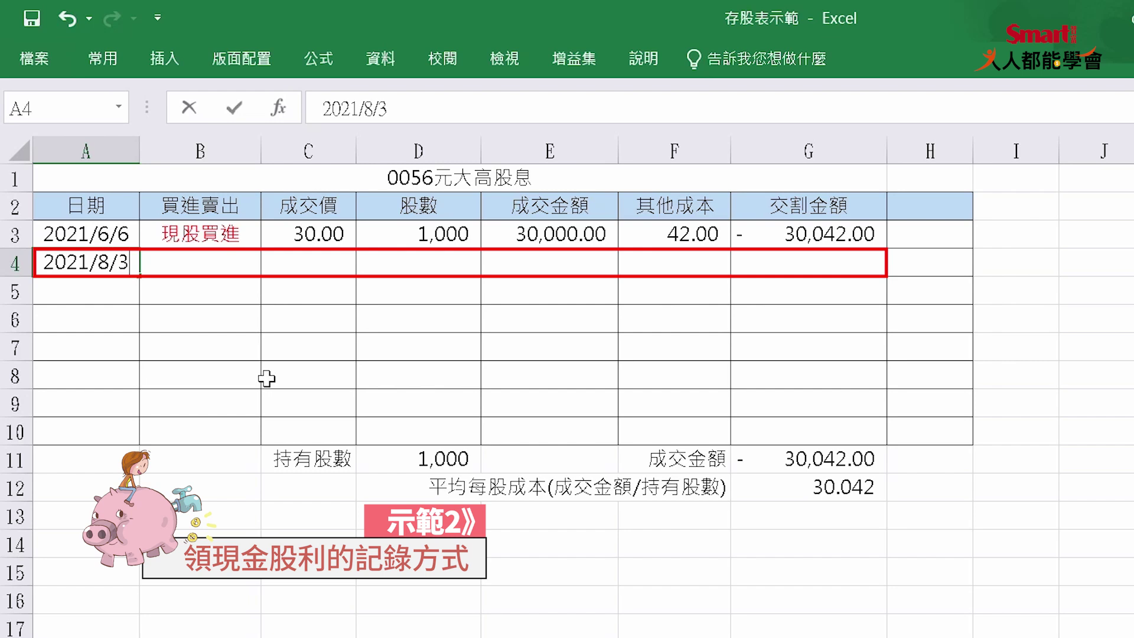
key(Return)
- Enter 現金股利 as the transaction type in B4
key(Right)
key(Up)
text(d)
key(BackSpace)
text(現)
text(金股利)
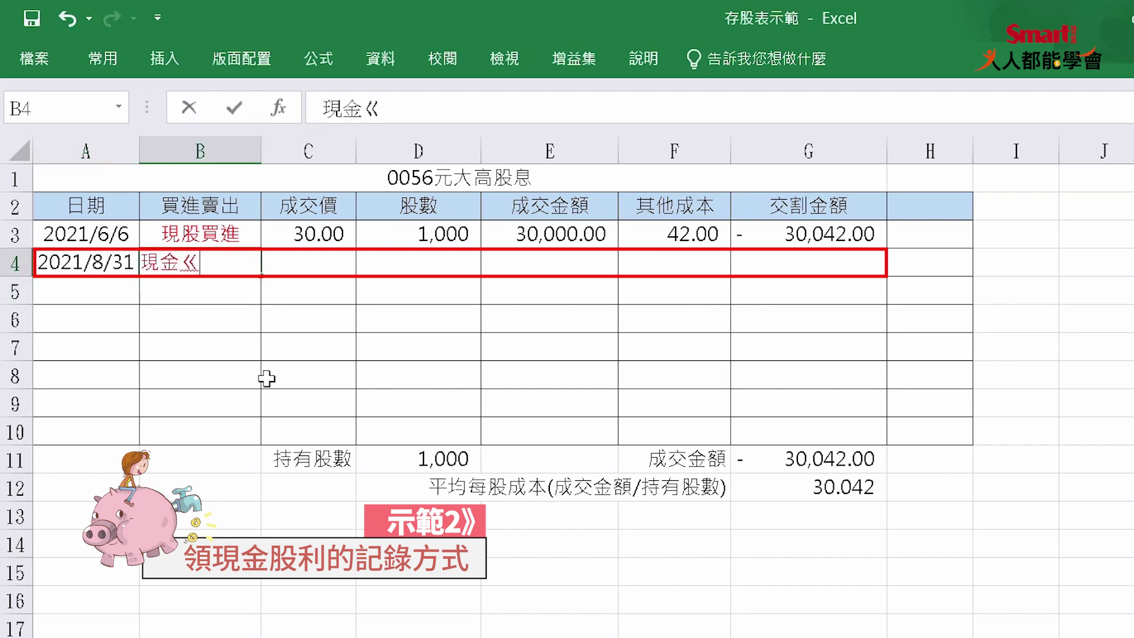
key(Return)
- Enter the cash dividend amount 1500 in E4, leaving the price and share count of row 4 blank
key(Right)
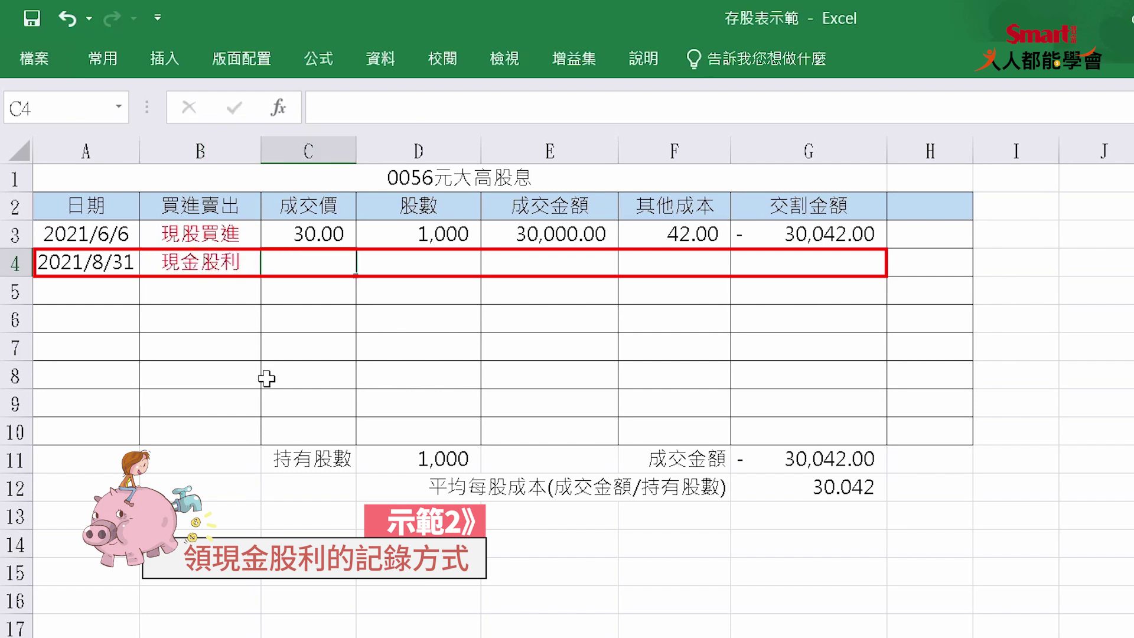
key(Right)
key(Right)
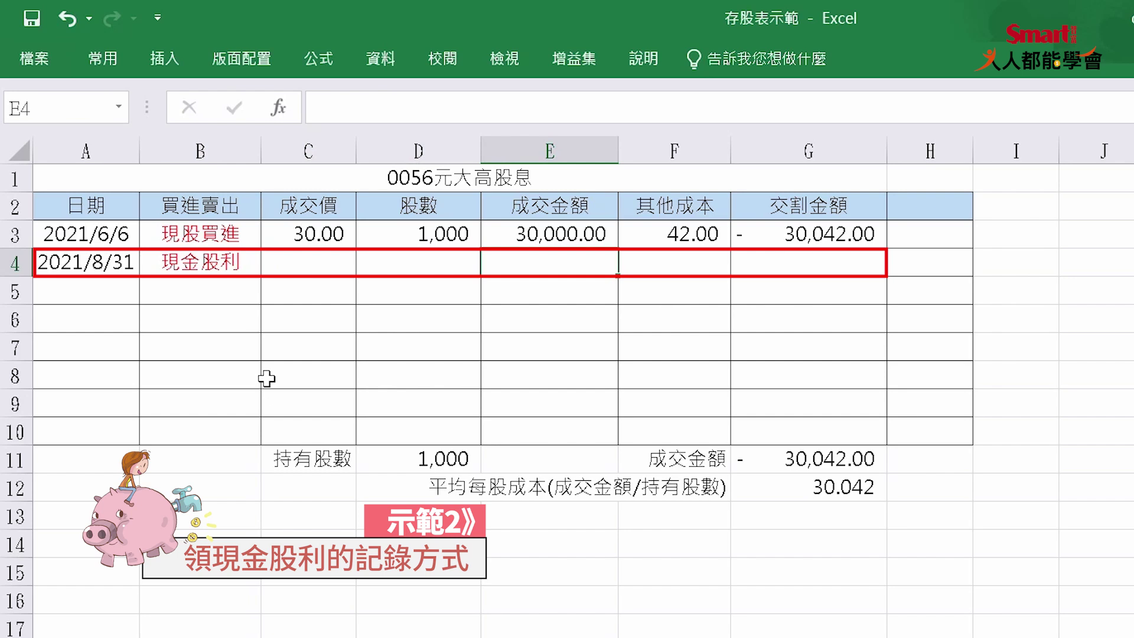
text(ㄓ)
key(BackSpace)
text(1500)
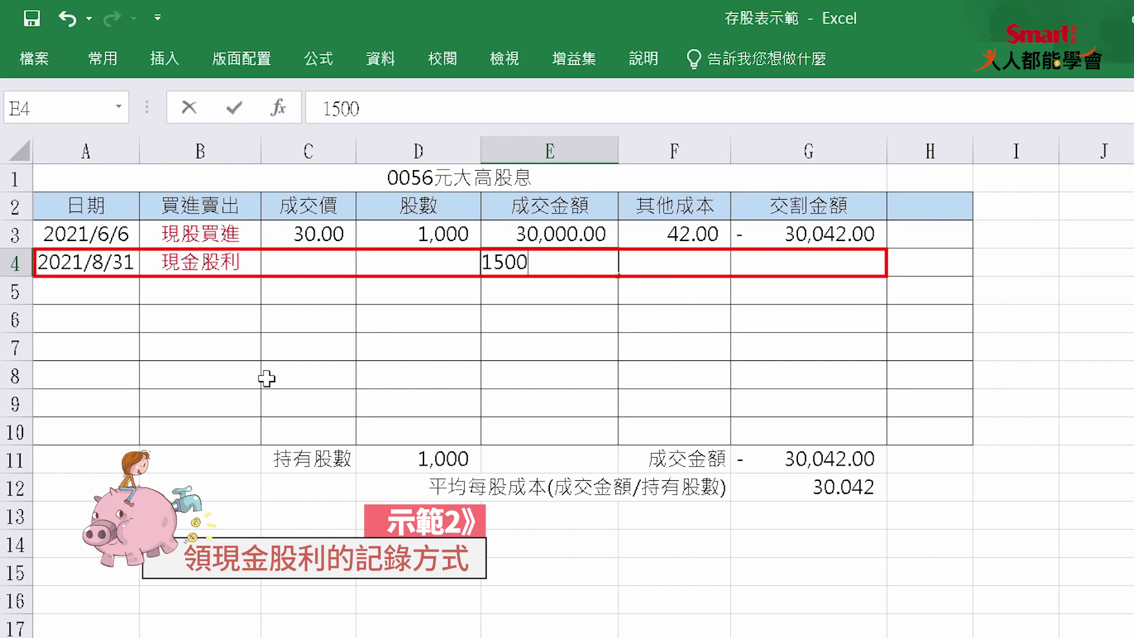
key(Return)
- Enter the other costs 10 for the dividend in F4 and go to the settlement amount cell G4
key(Up)
key(Right)
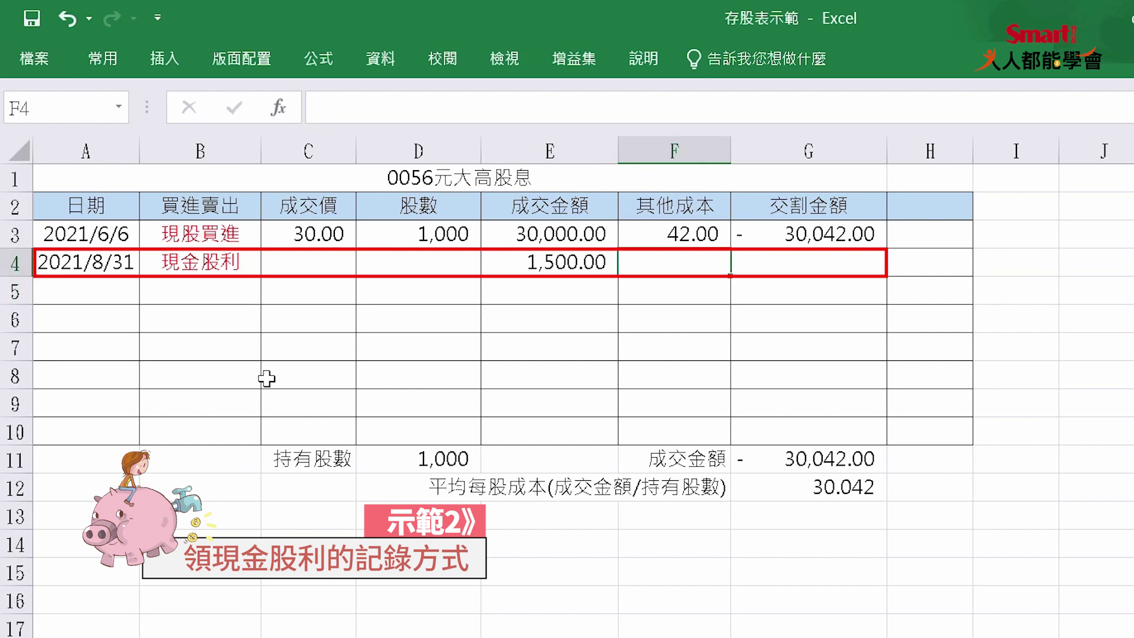
text(ㄅ)
key(BackSpace)
text(10)
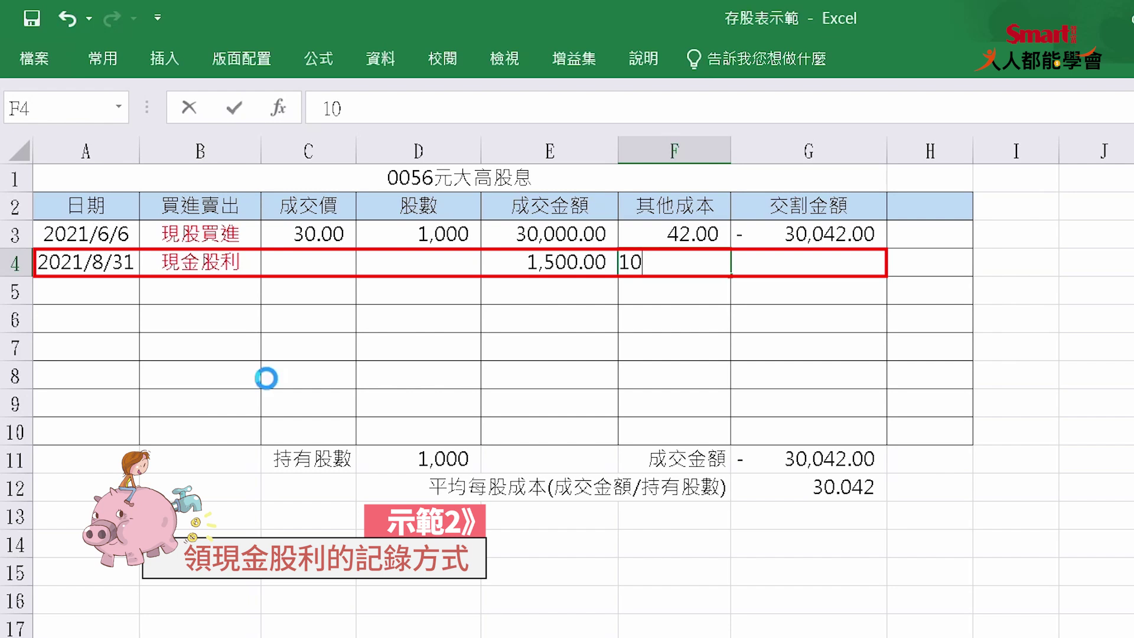
key(Return)
key(Right)
key(Up)
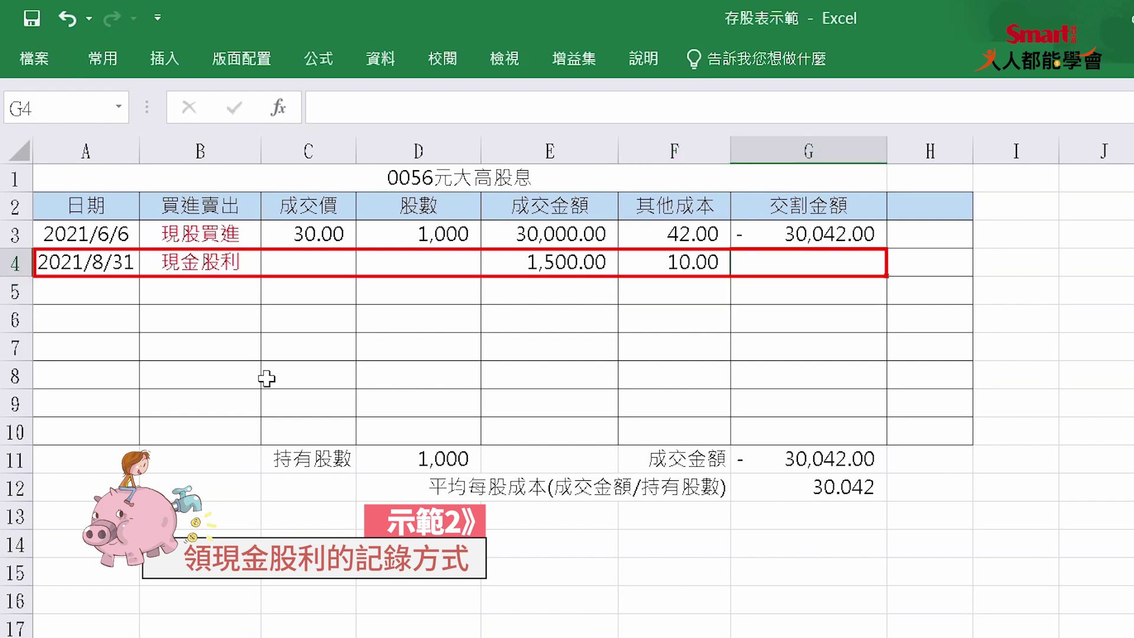
- Enter the settlement amount 1,490 in G4, then check the held shares, total amount and average cost per share below the table
text(1,490)
key(Return)
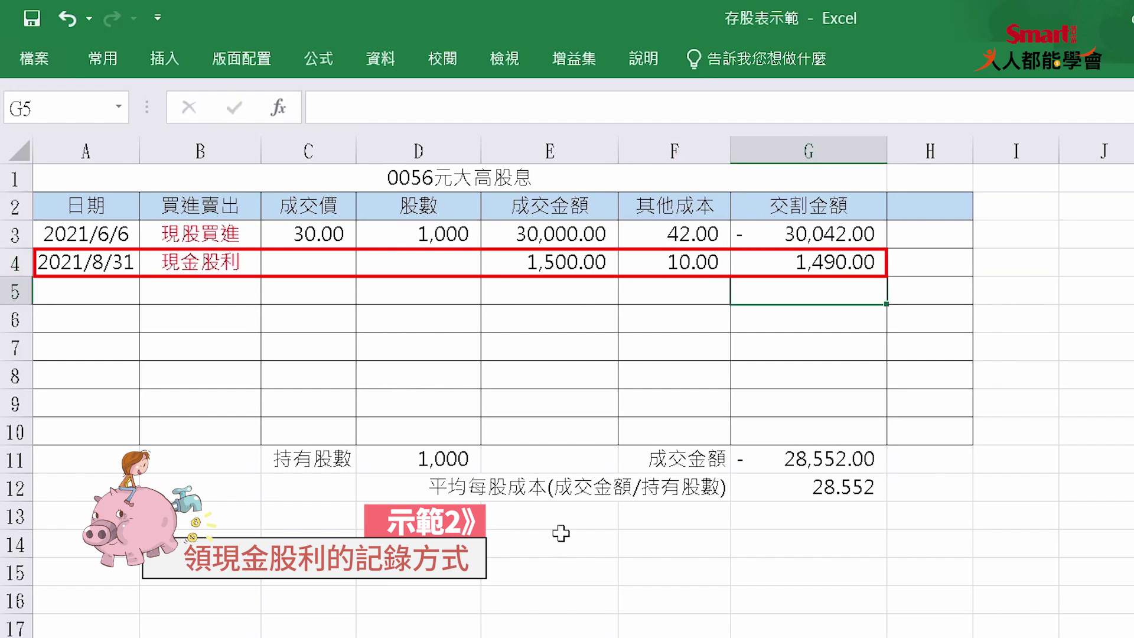
click(410, 458)
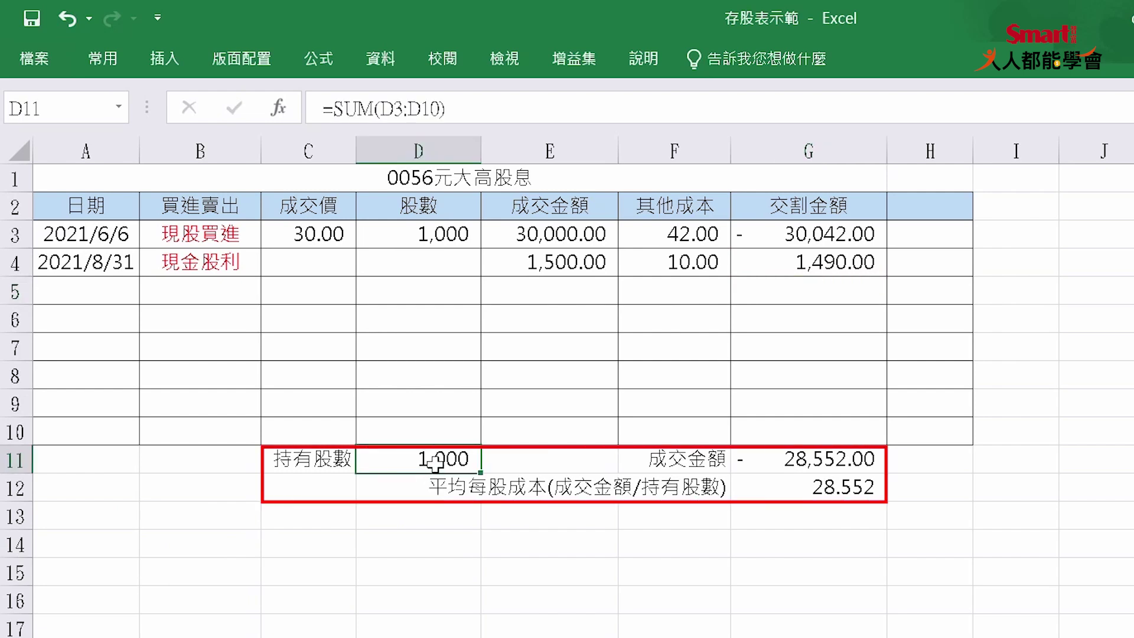
click(830, 459)
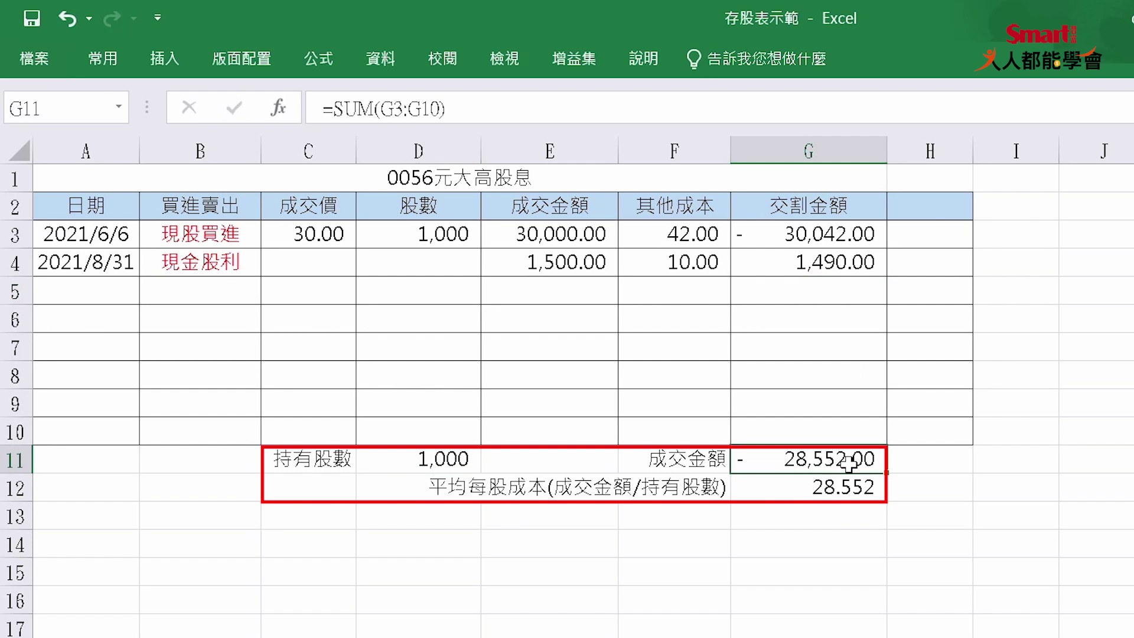
click(824, 486)
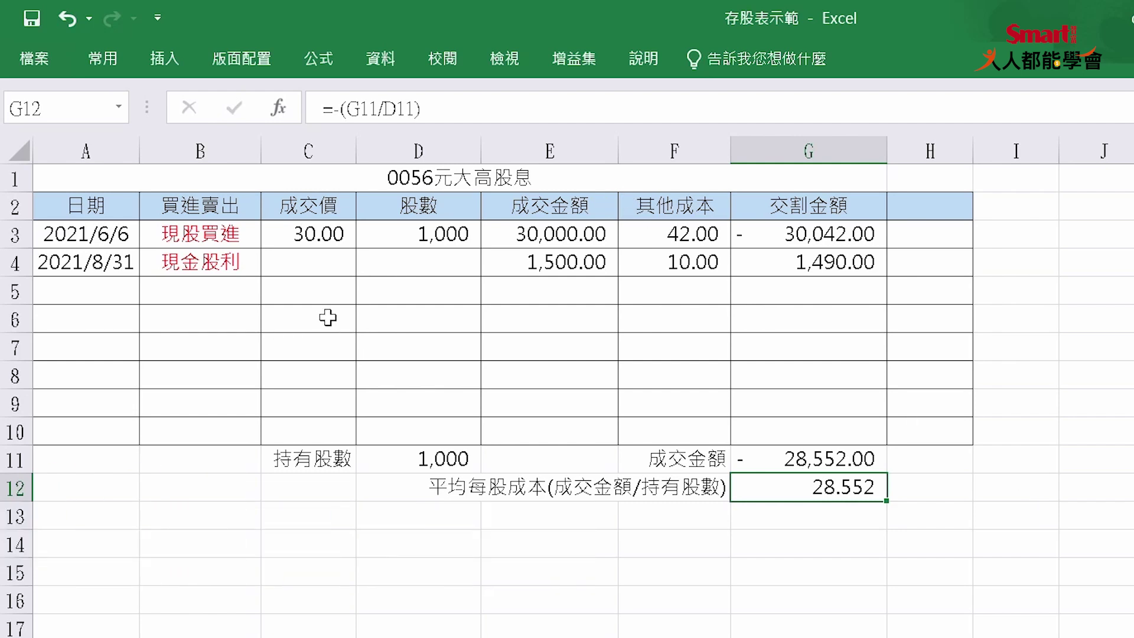
- Copy the date 2021/8/31 from A4 into A5 to start the third record
click(405, 299)
click(110, 291)
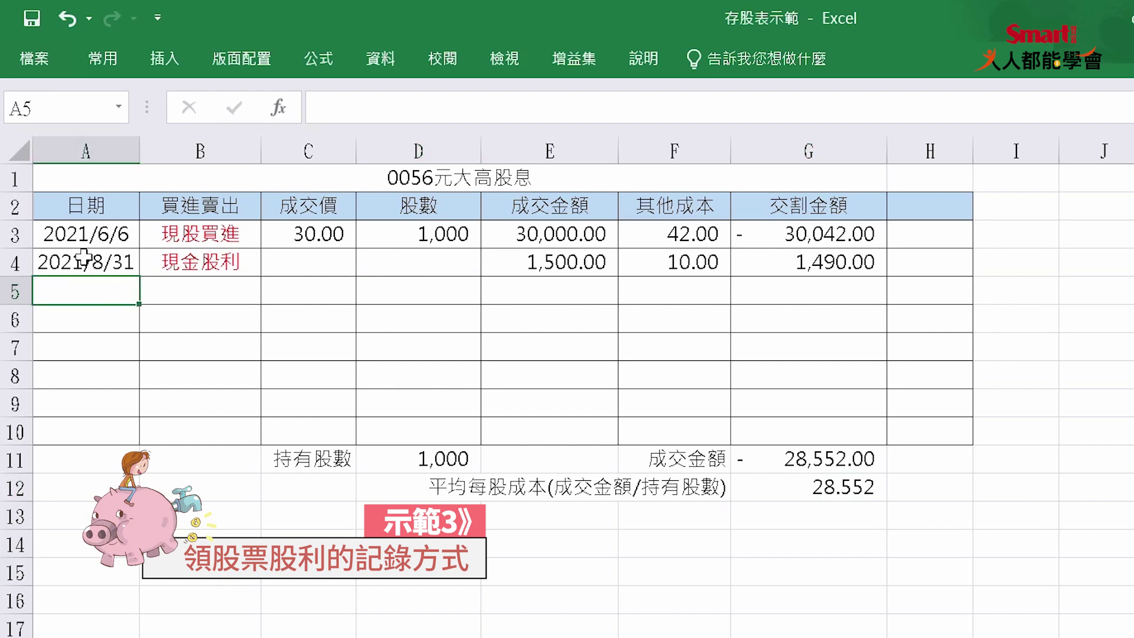
click(89, 257)
key(ctrl+c)
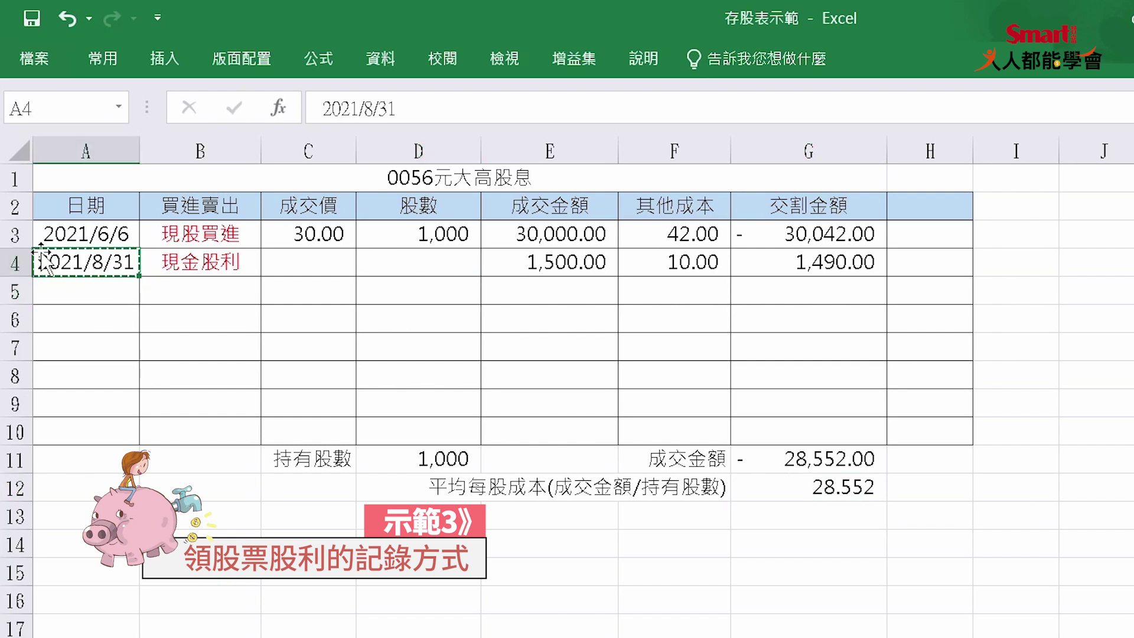
click(94, 297)
key(ctrl+v)
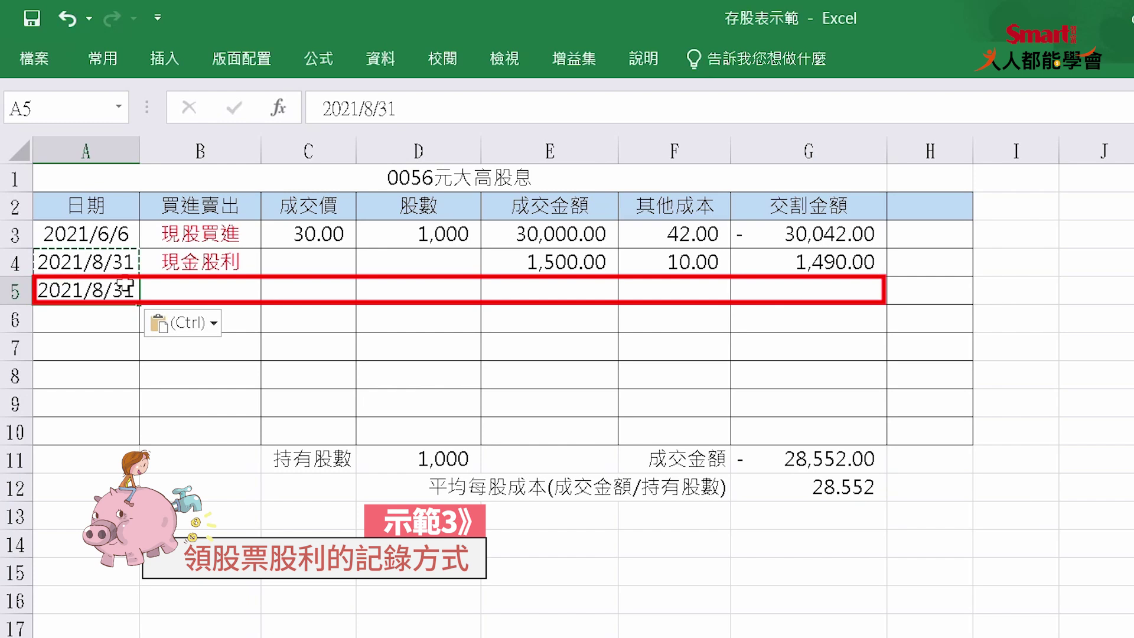
key(Escape)
- Enter 股票股利 as the transaction type in B5
click(228, 290)
text(股票股利)
click(226, 264)
click(224, 292)
- Format the 股票股利 text in B5 with the standard purple font color and the 微軟正黑體 font used in the rows above
click(228, 239)
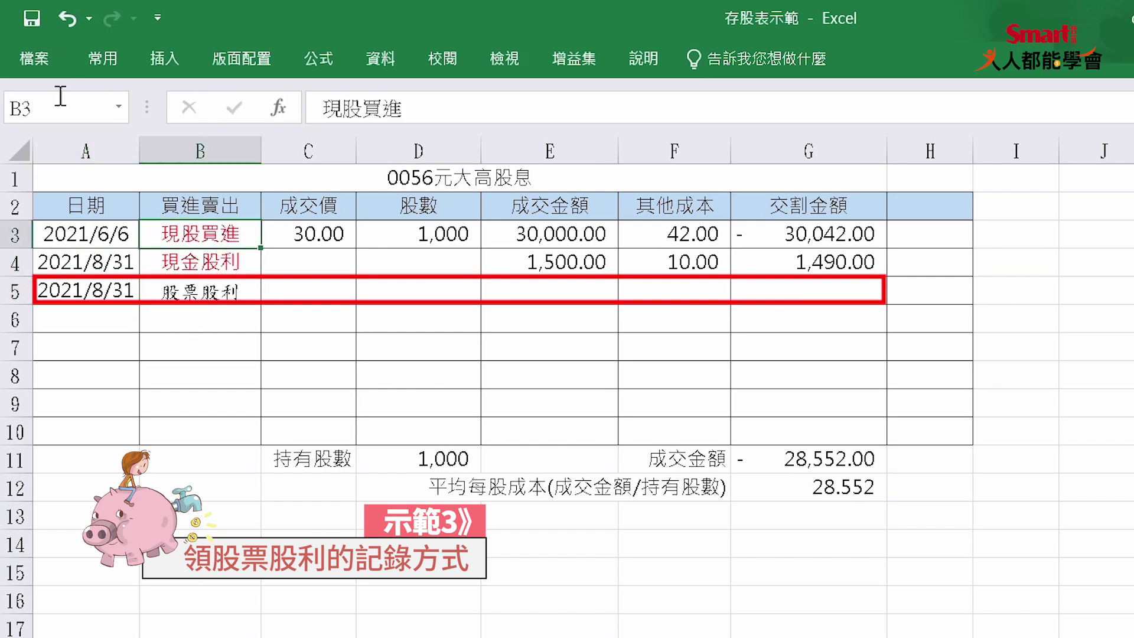
click(212, 265)
click(105, 65)
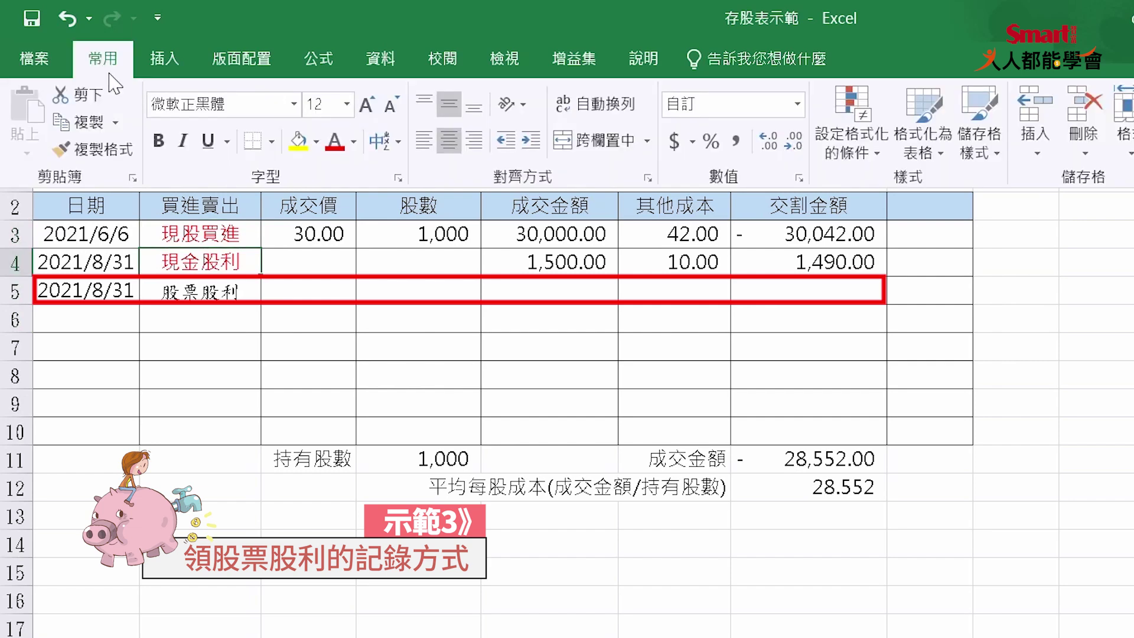
click(219, 306)
click(218, 291)
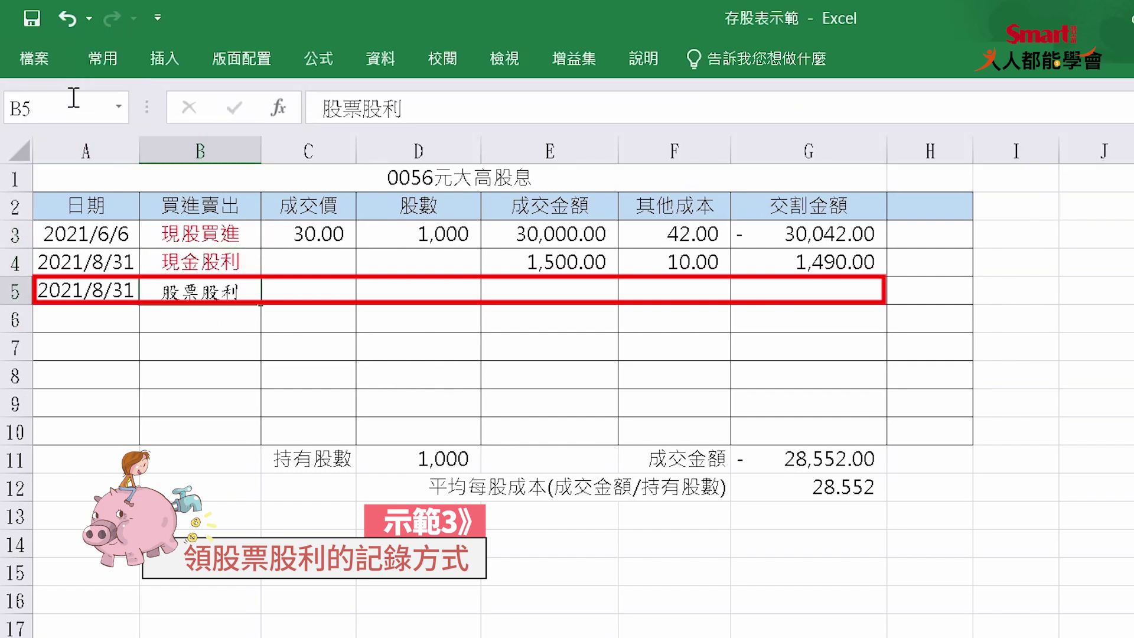
click(100, 60)
click(354, 141)
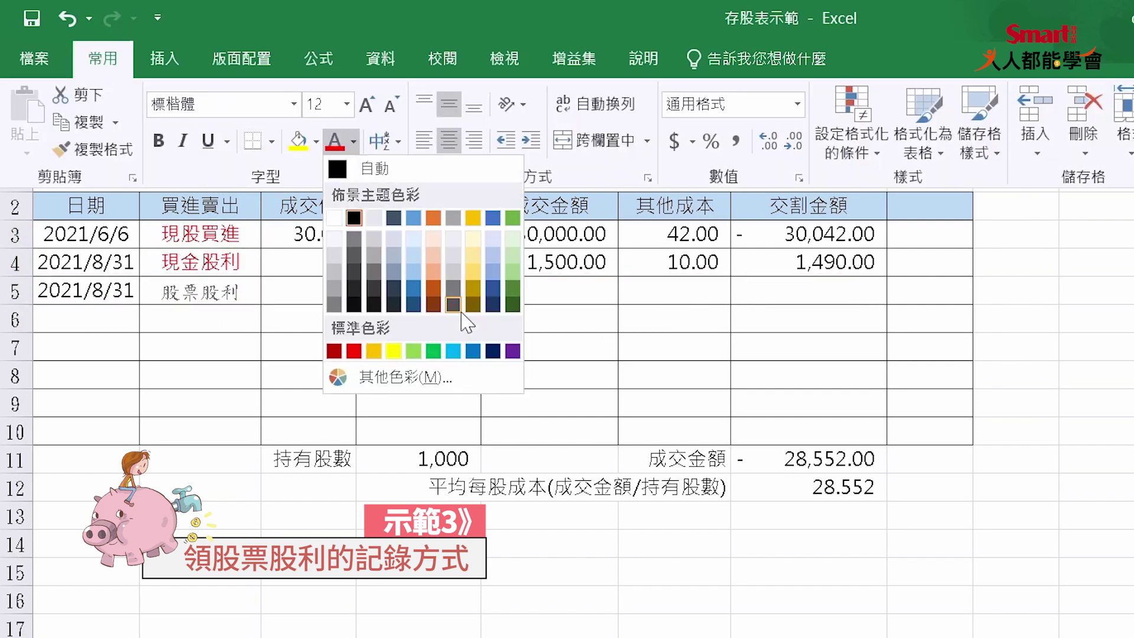
click(513, 351)
click(293, 104)
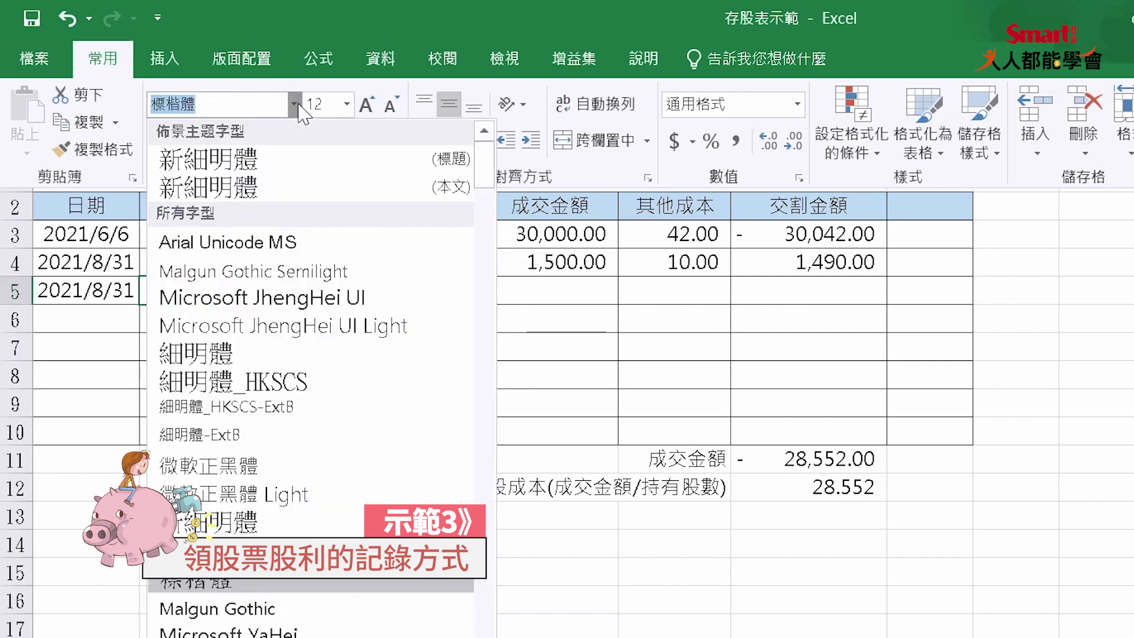
click(209, 465)
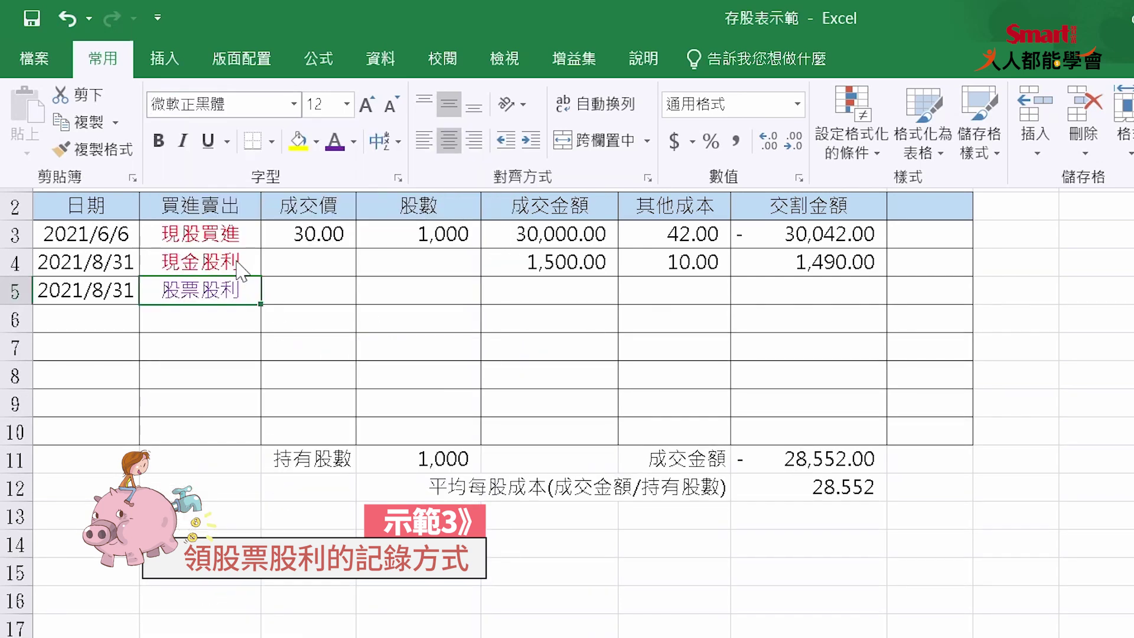
click(237, 285)
click(229, 263)
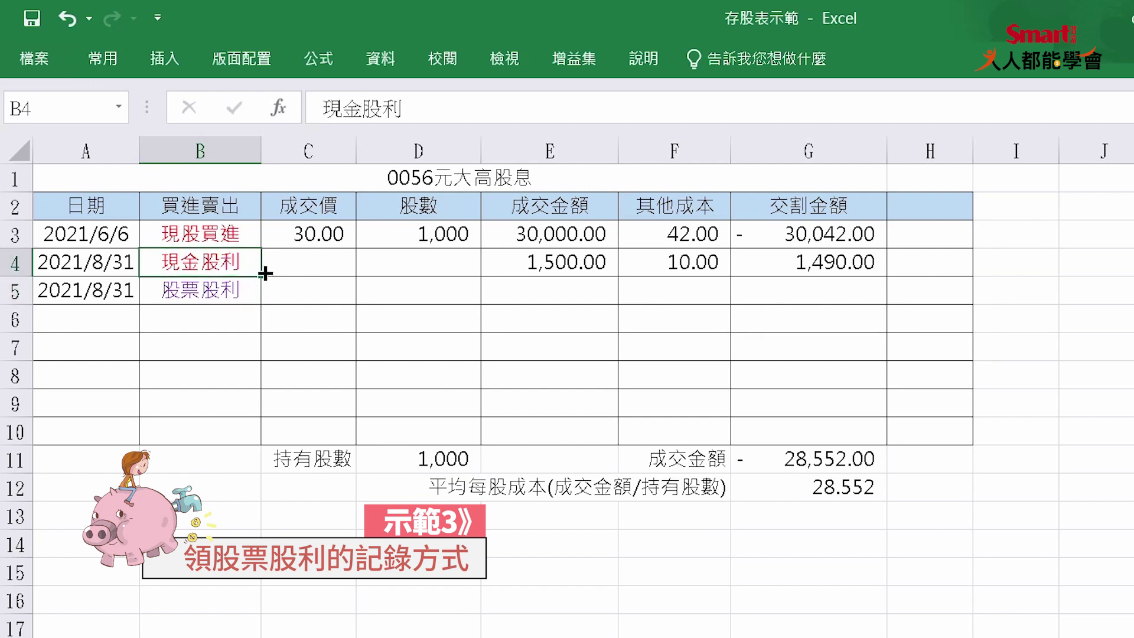
- Enter 50 as the stock dividend share count in D5
click(459, 292)
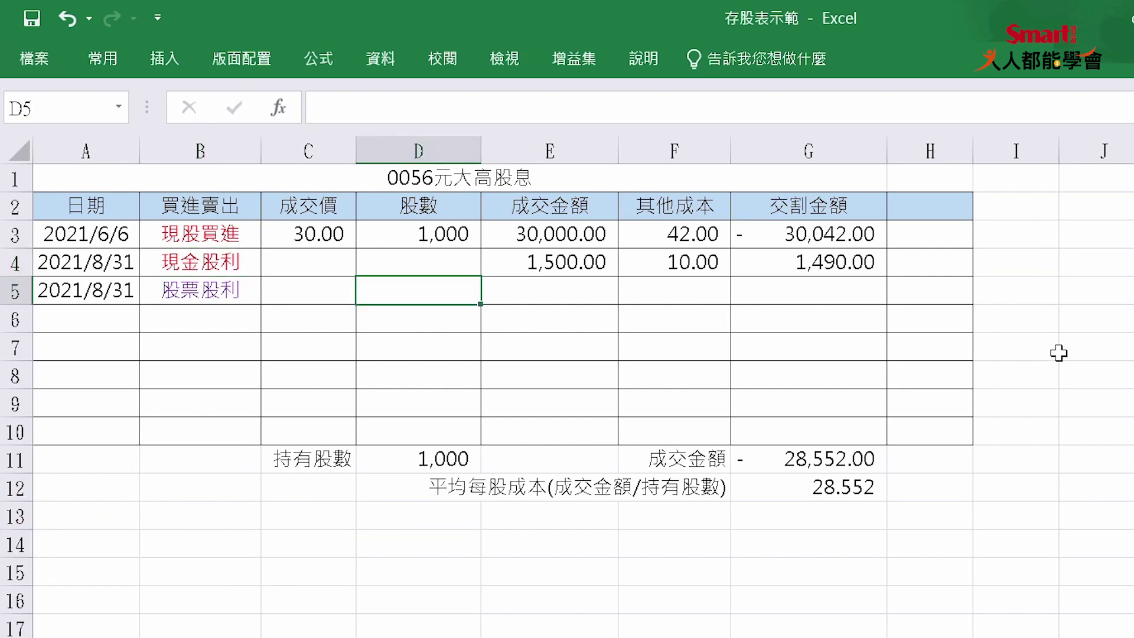
text(ㄓ)
key(BackSpace)
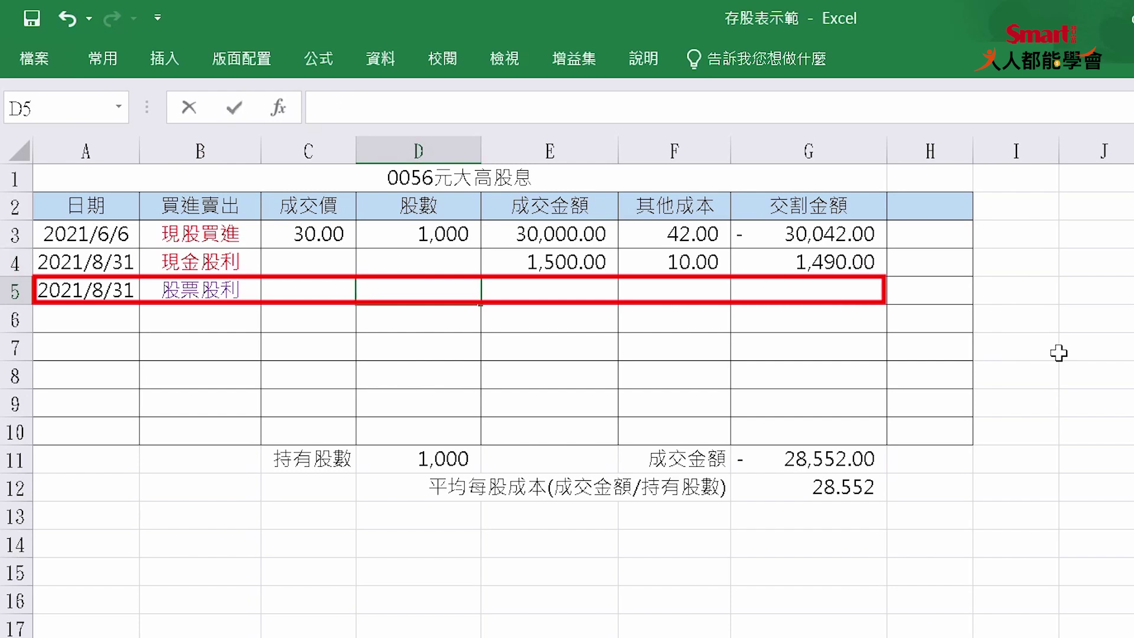
text(50)
key(ctrl+Return)
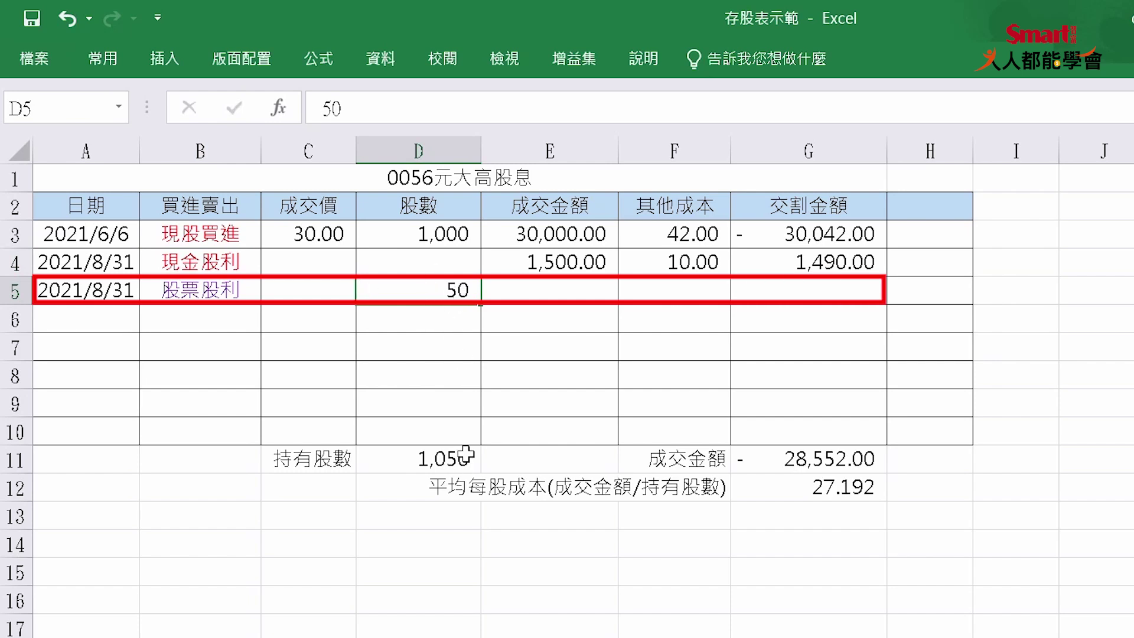
- Examine the held-shares formula in D11, the blank amount and cost cells of row 5, and the total amount and average cost per share
click(447, 459)
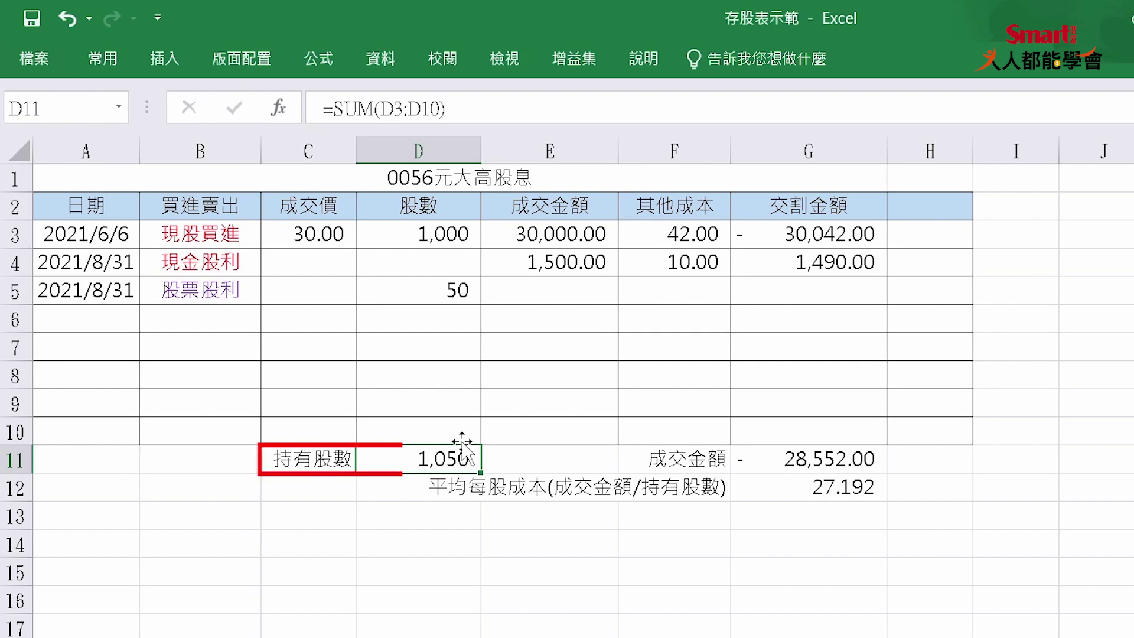
click(406, 106)
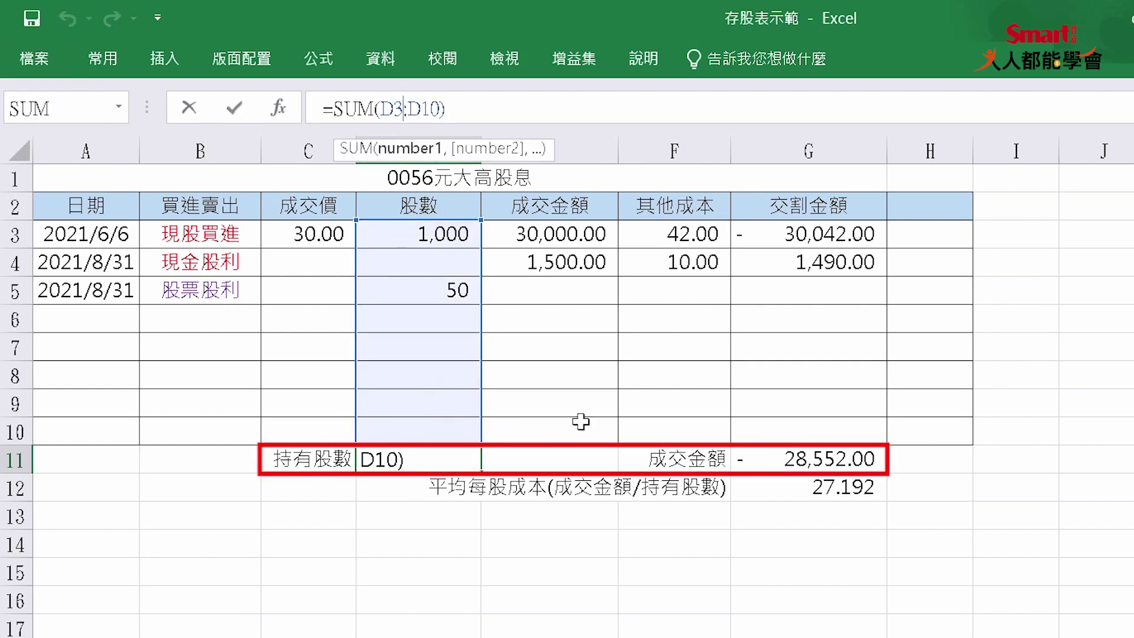
key(Return)
click(547, 289)
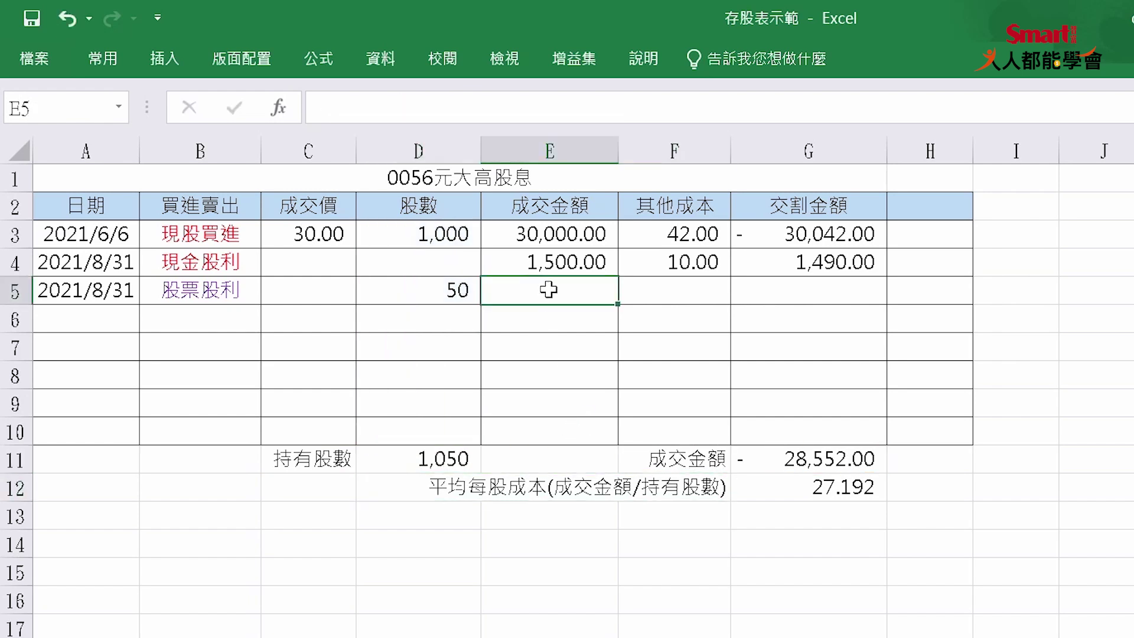
click(682, 290)
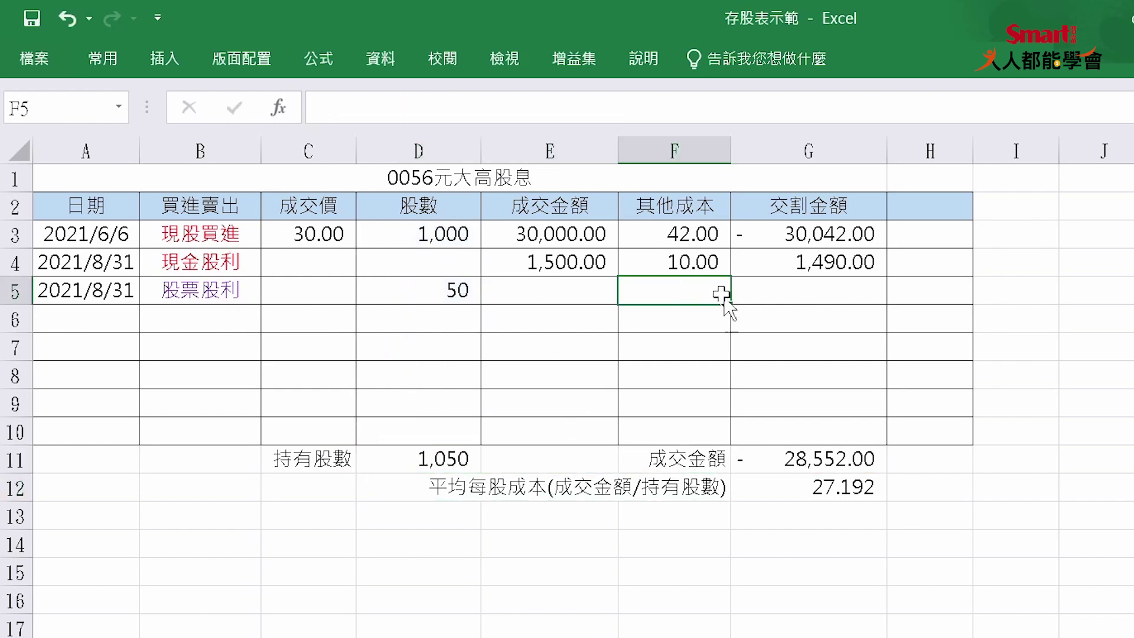
click(837, 294)
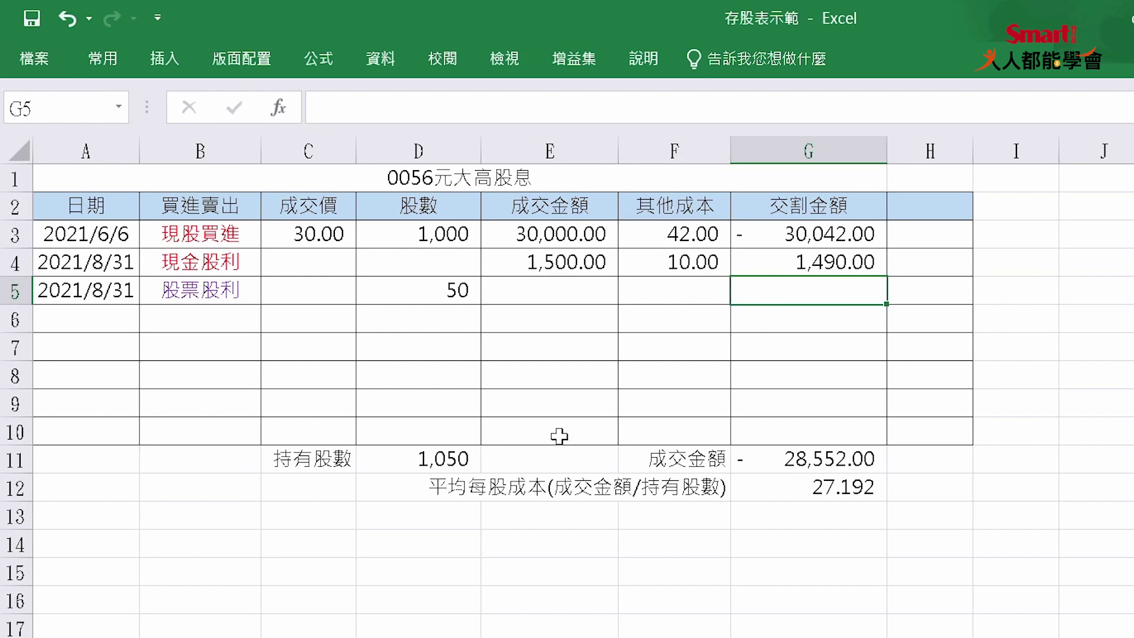
click(431, 464)
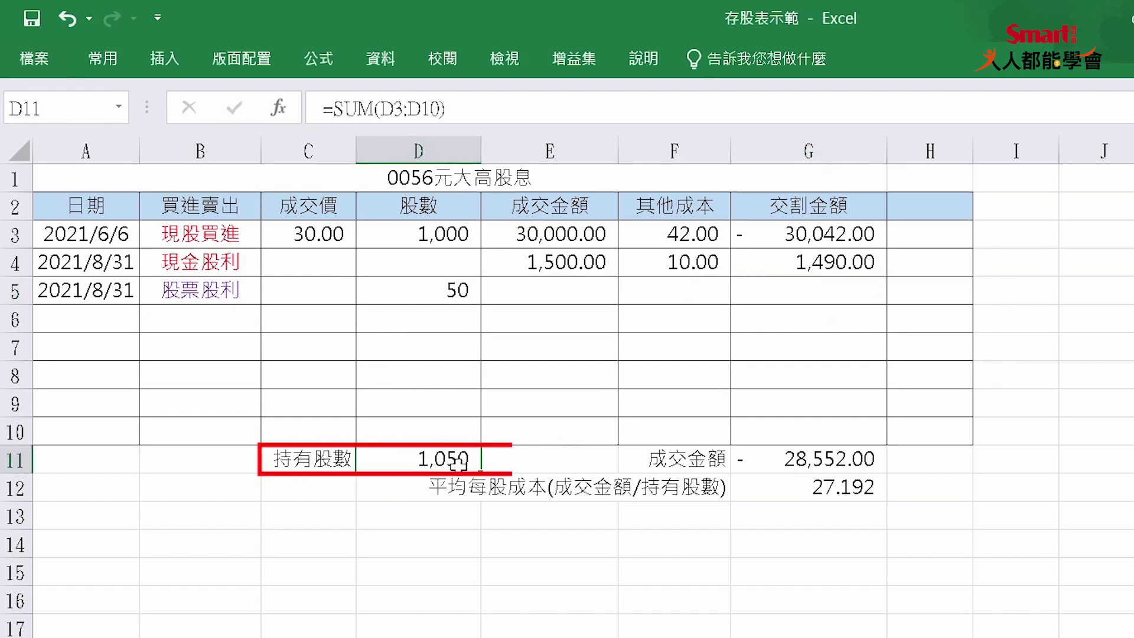
click(853, 457)
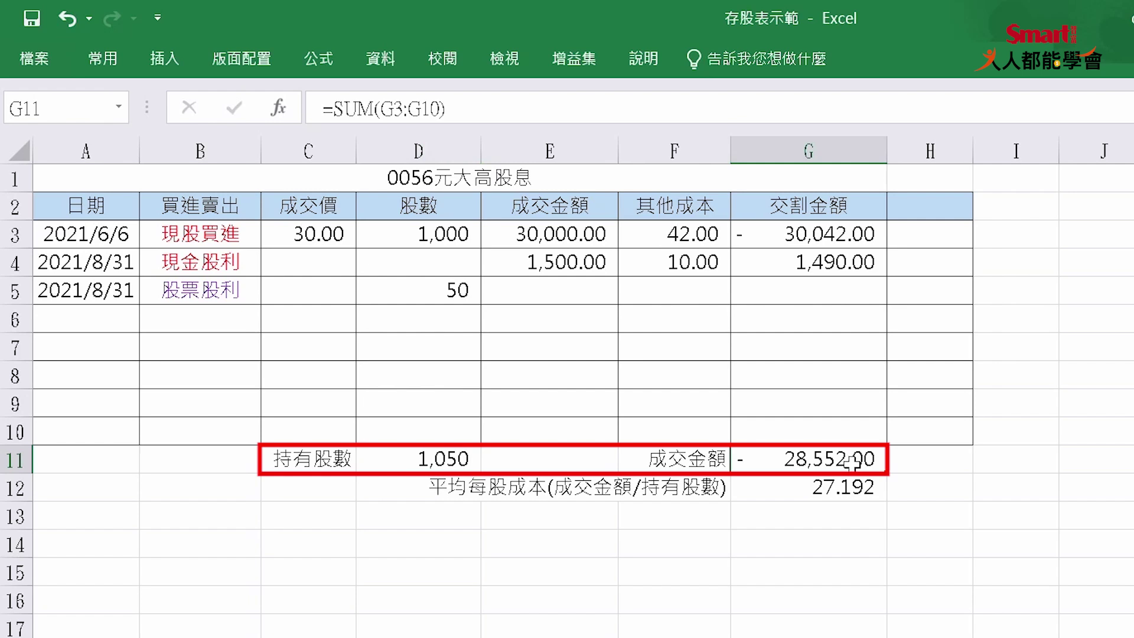
click(829, 490)
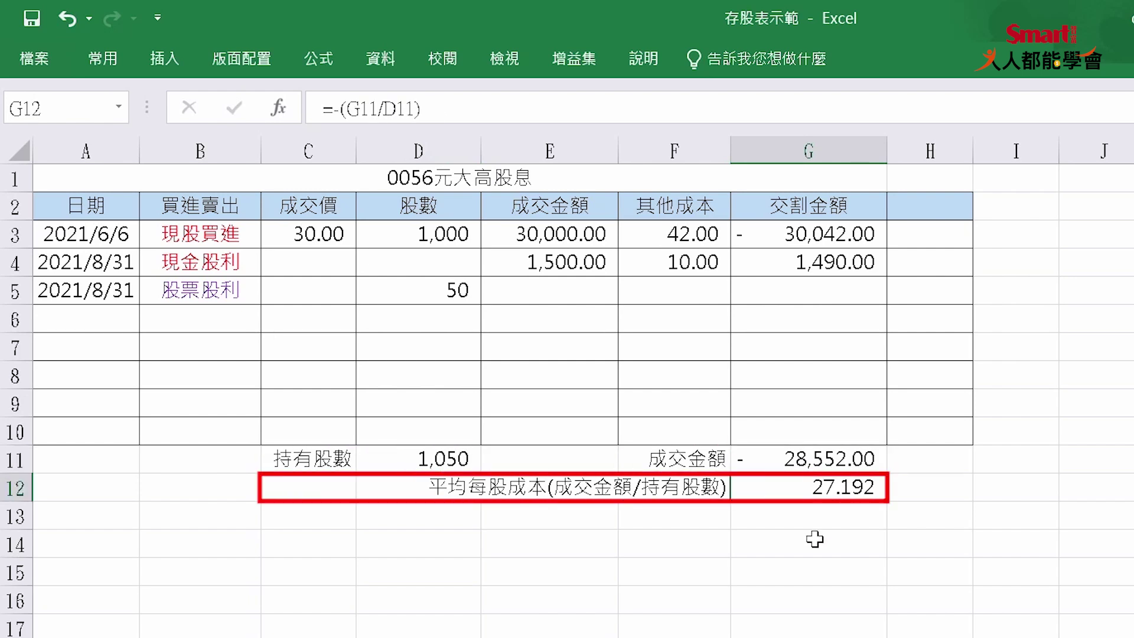